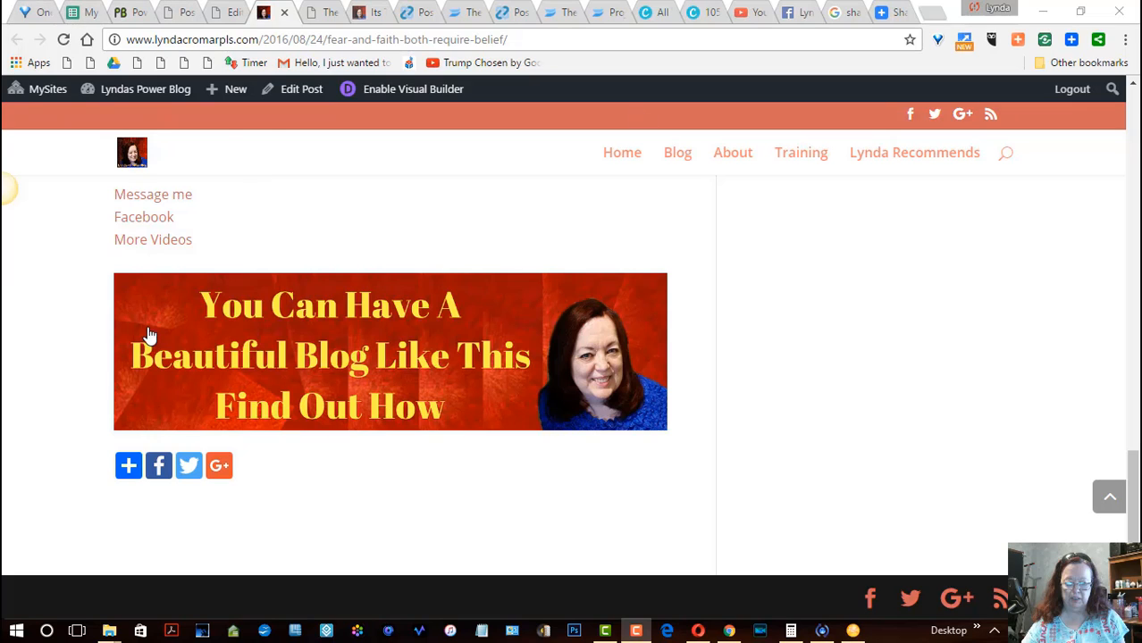
Create a new post titled "test" and switch it to the Divi Builder.
mouse_move(126, 467)
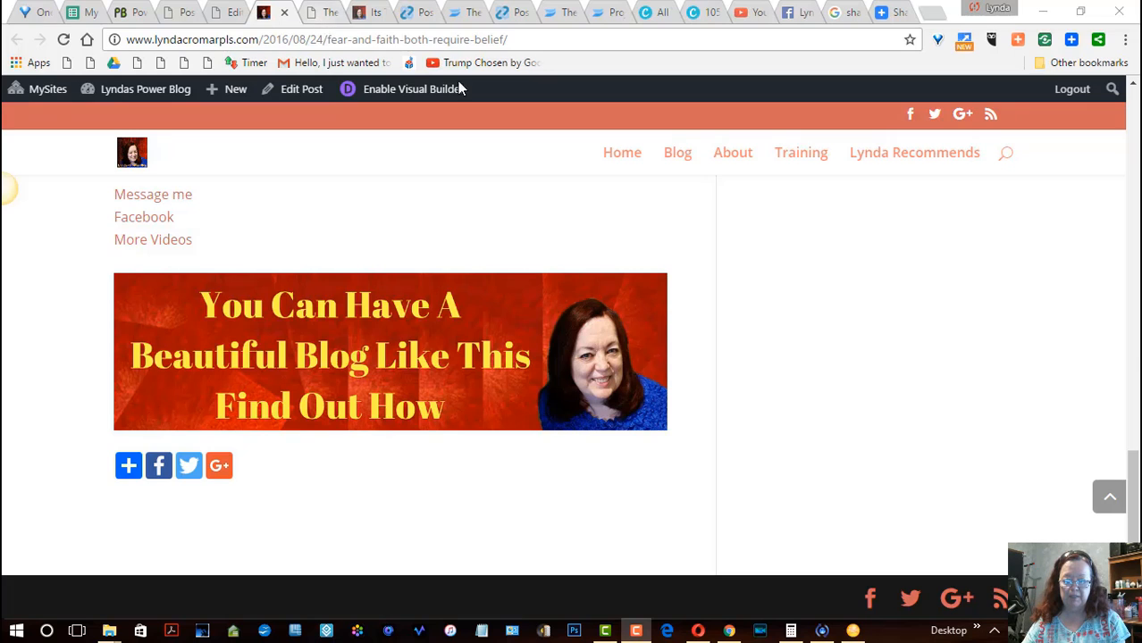
left_click_drag(1132, 482, 1136, 77)
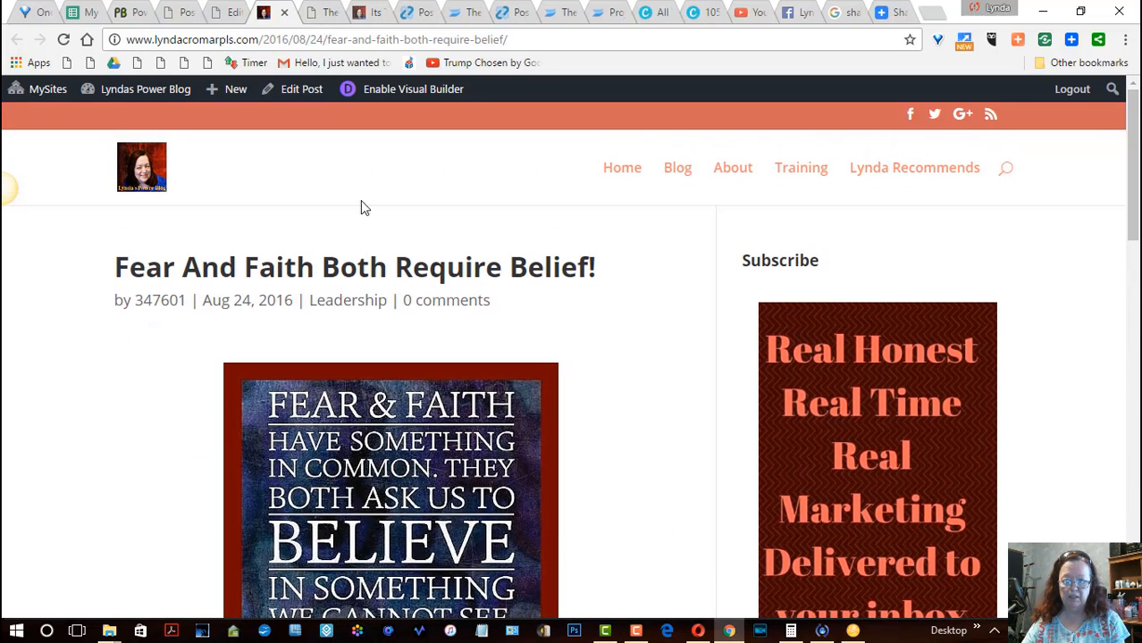
left_click(225, 18)
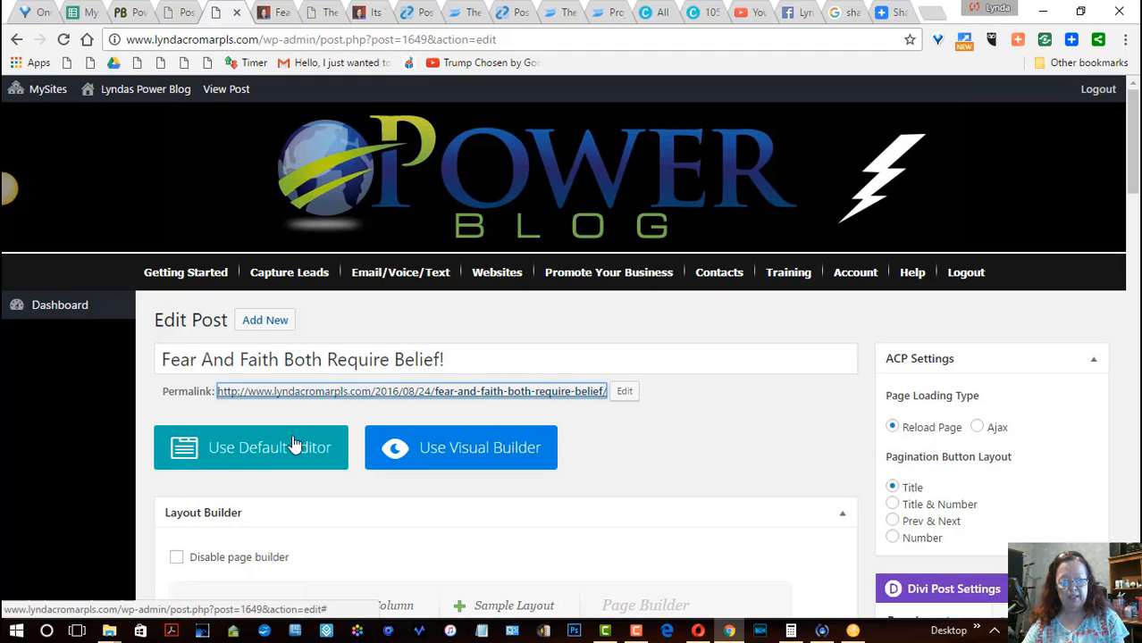
left_click(265, 320)
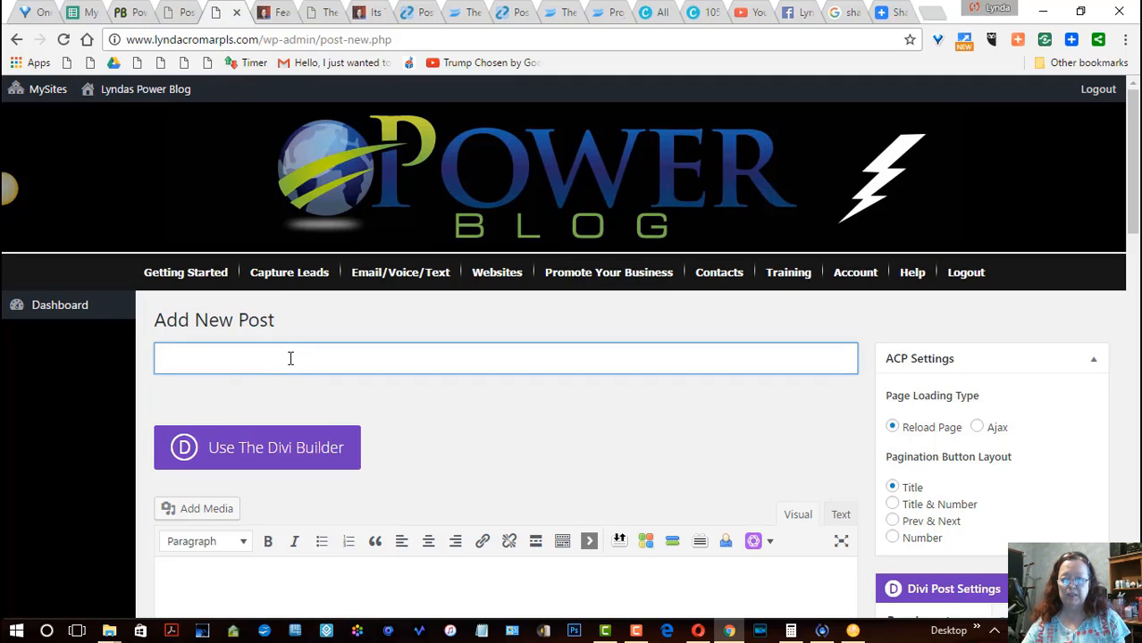
type("test")
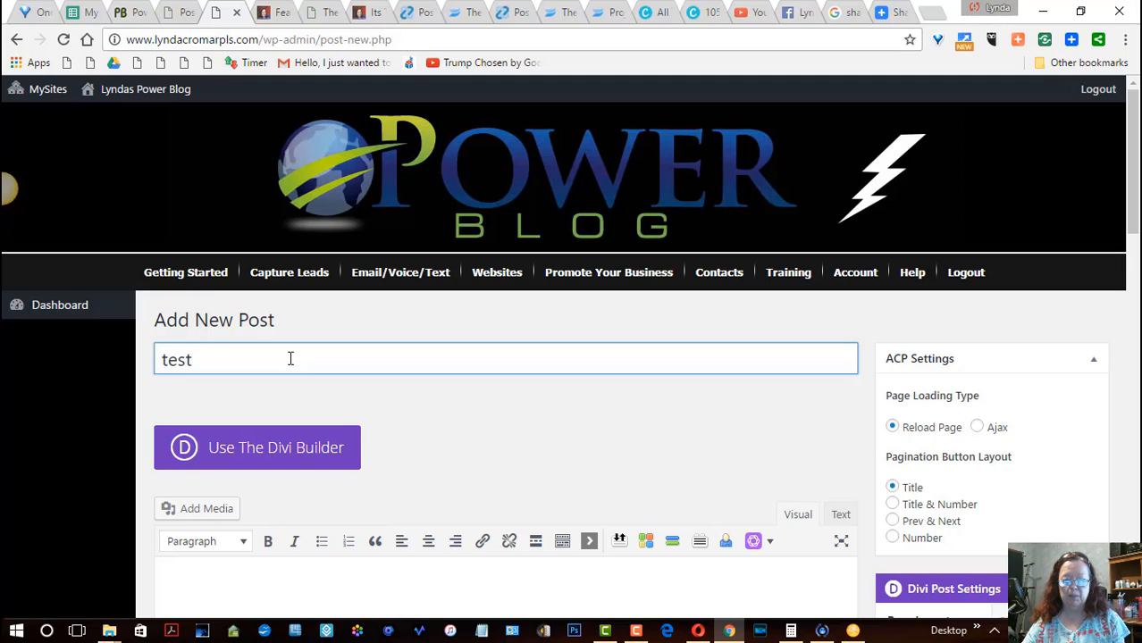
left_click(297, 454)
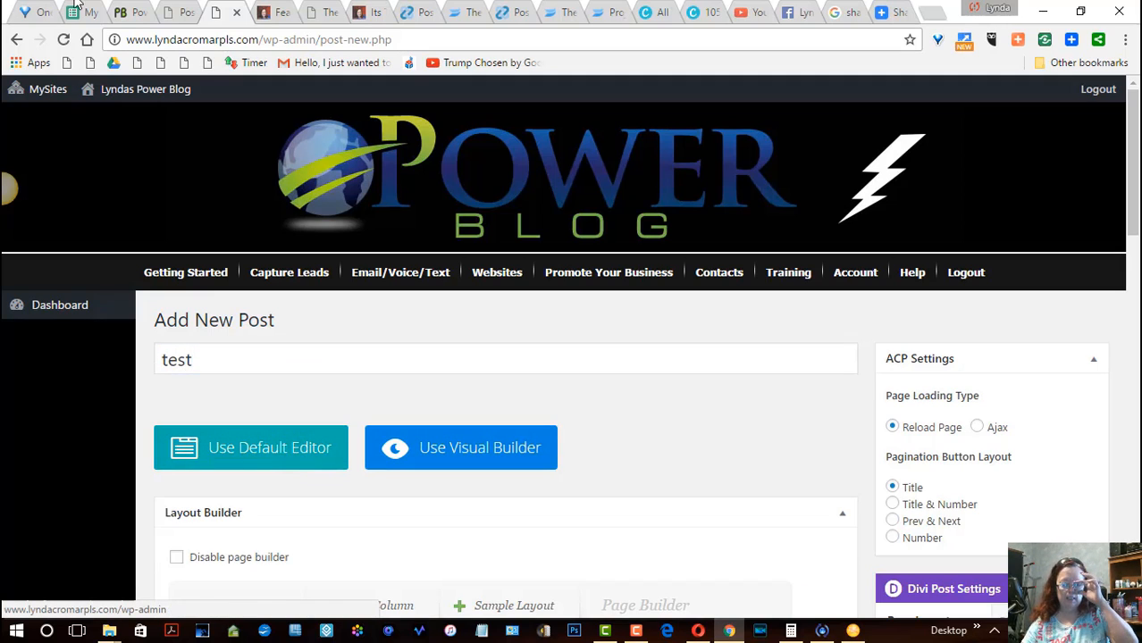
Duplicate the empty row in the Divi Builder section to get a stack of several rows.
left_click_drag(1135, 152, 1133, 395)
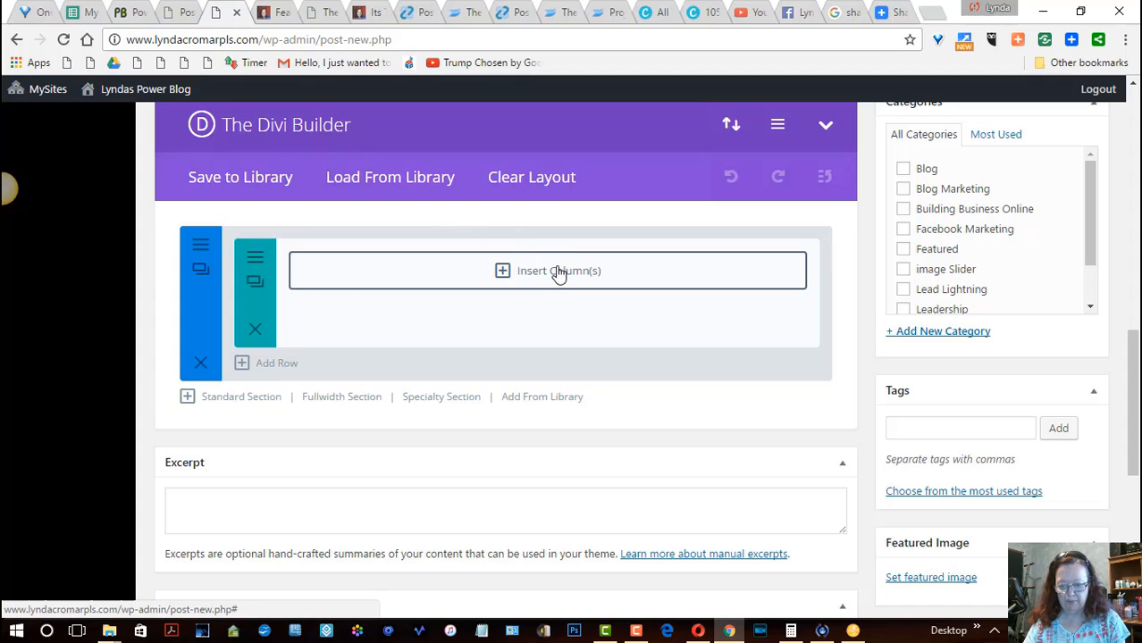
left_click(255, 283)
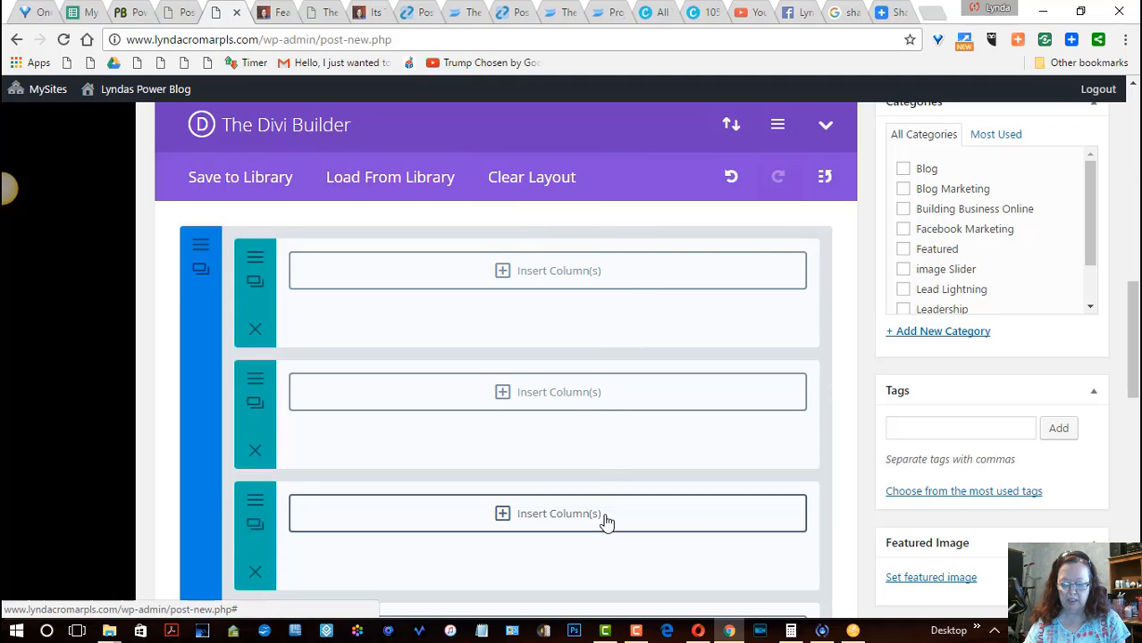
left_click_drag(1131, 293, 1133, 265)
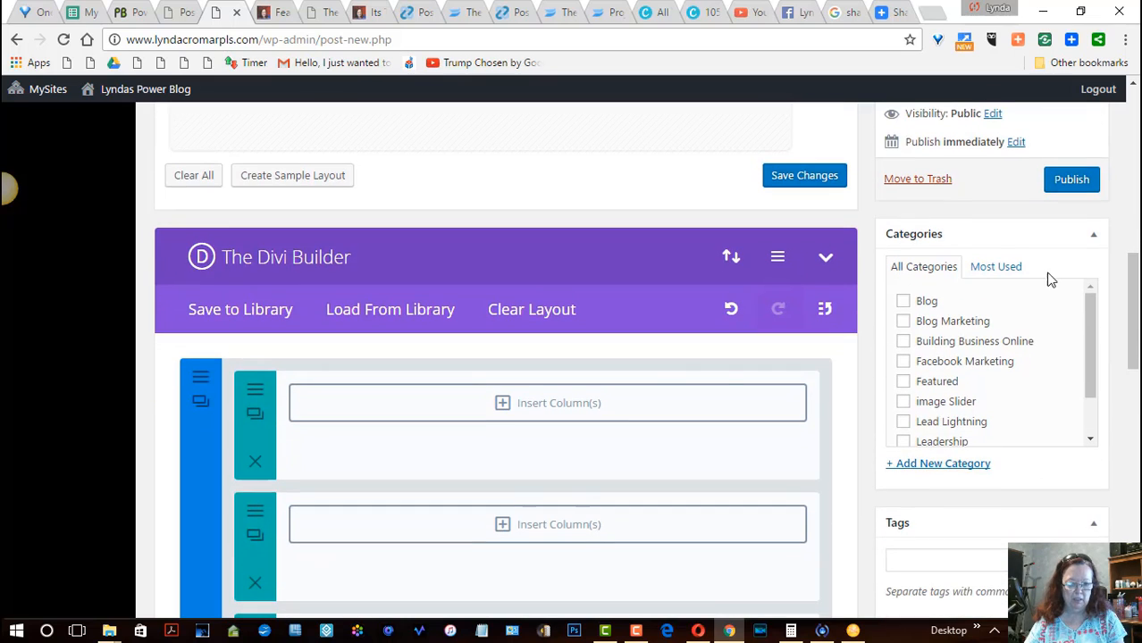
Give the first row a single full-width column and insert a Code module in it.
left_click(508, 410)
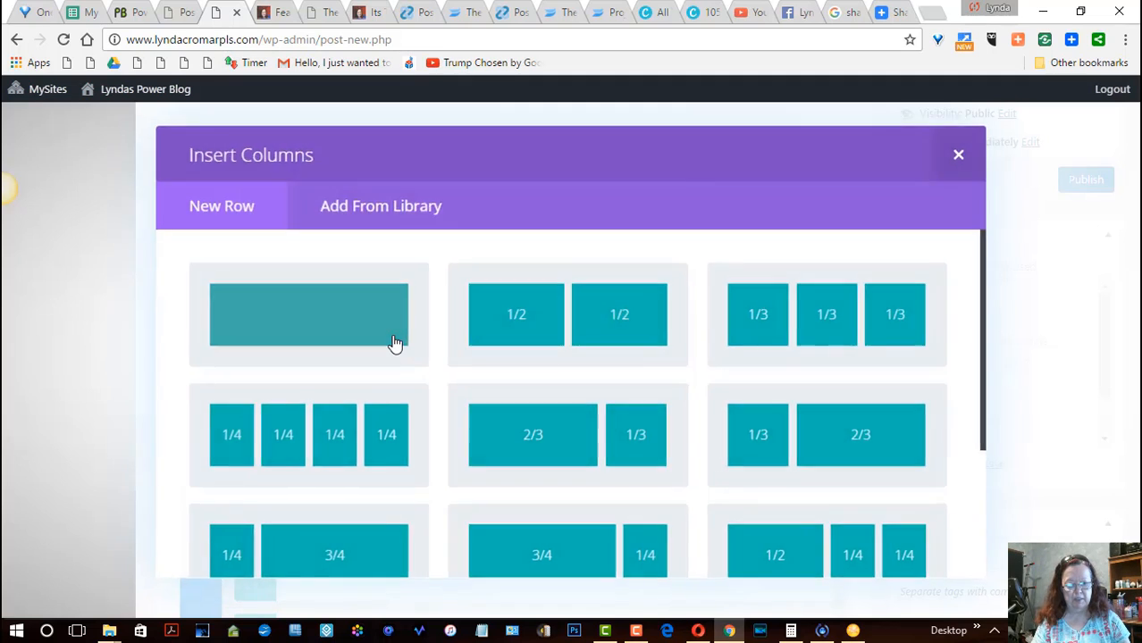
left_click(395, 344)
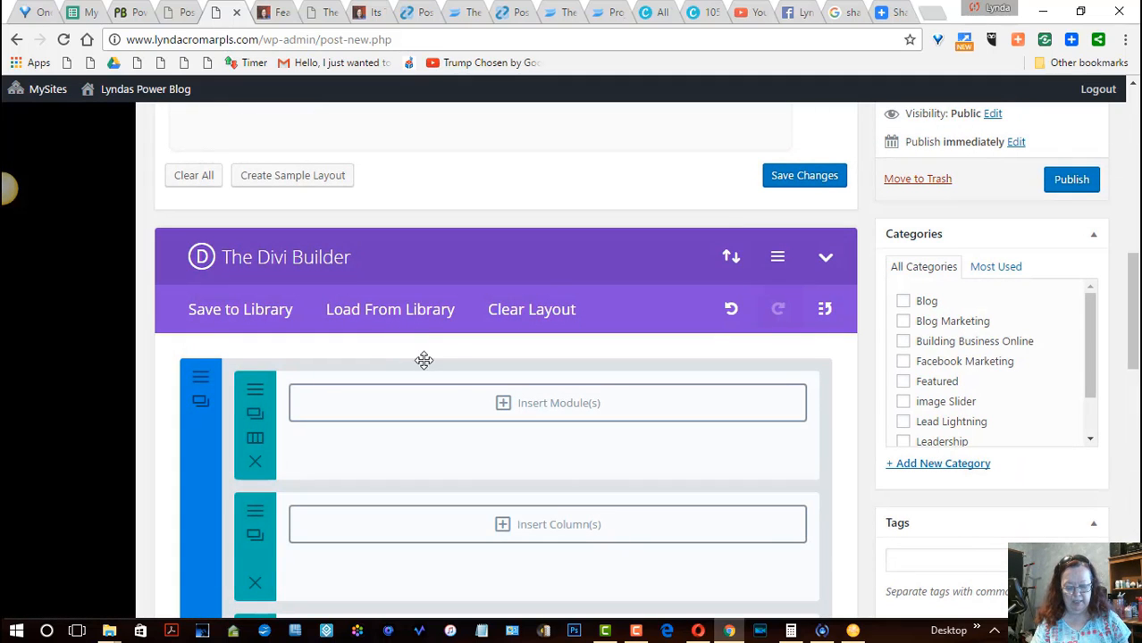
left_click(505, 405)
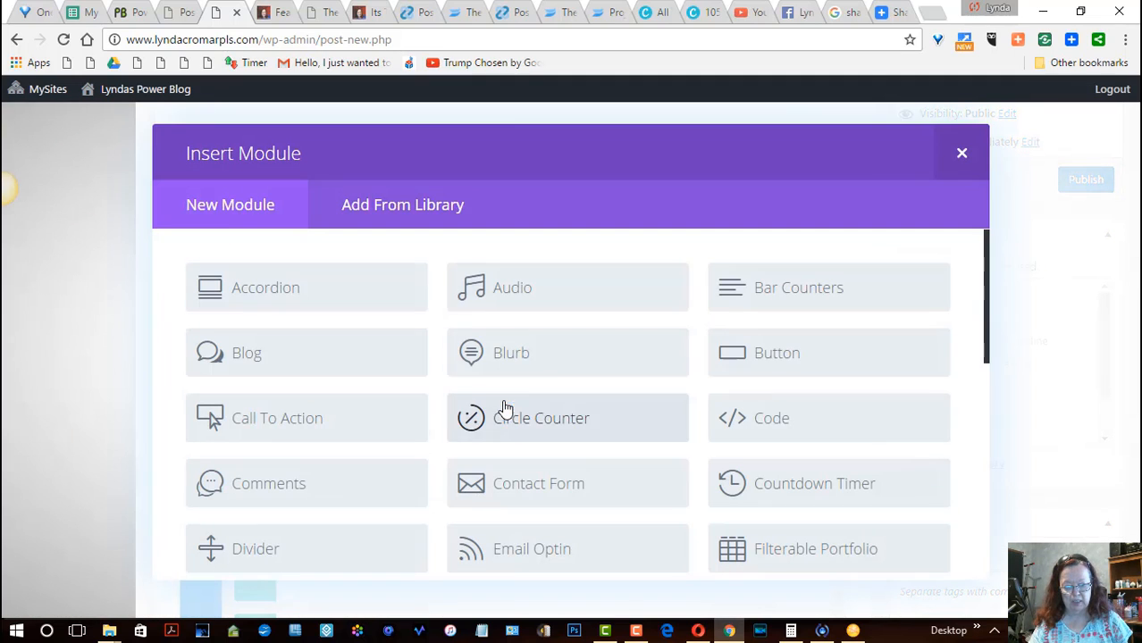
left_click_drag(990, 277, 857, 296)
left_click(790, 336)
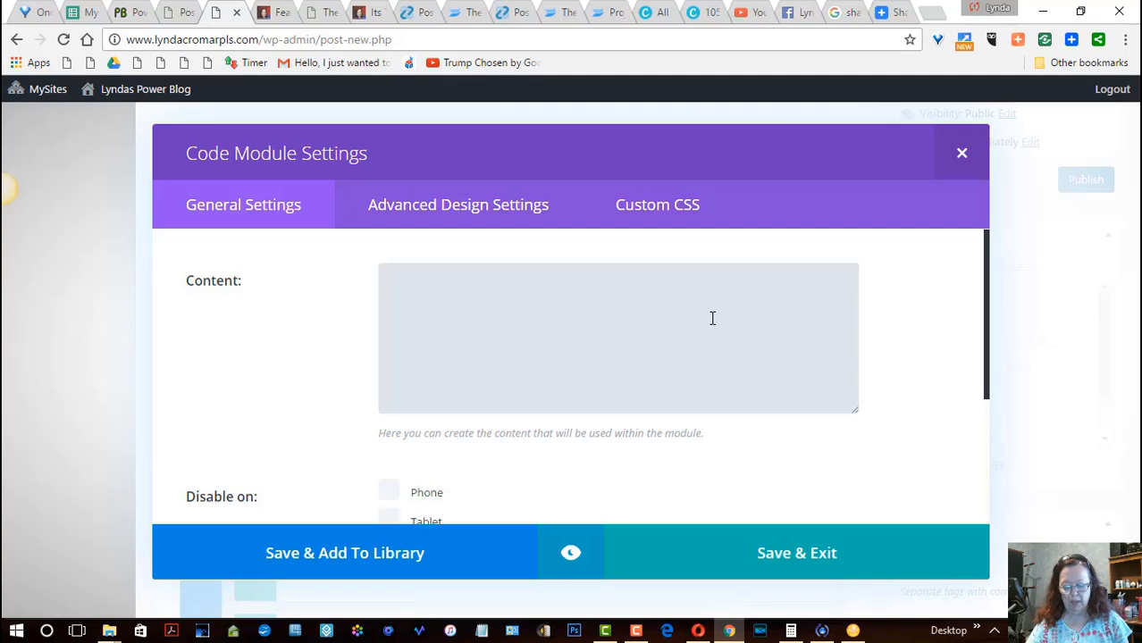
Copy the generated share buttons code from the AddToAny website button page.
left_click(280, 13)
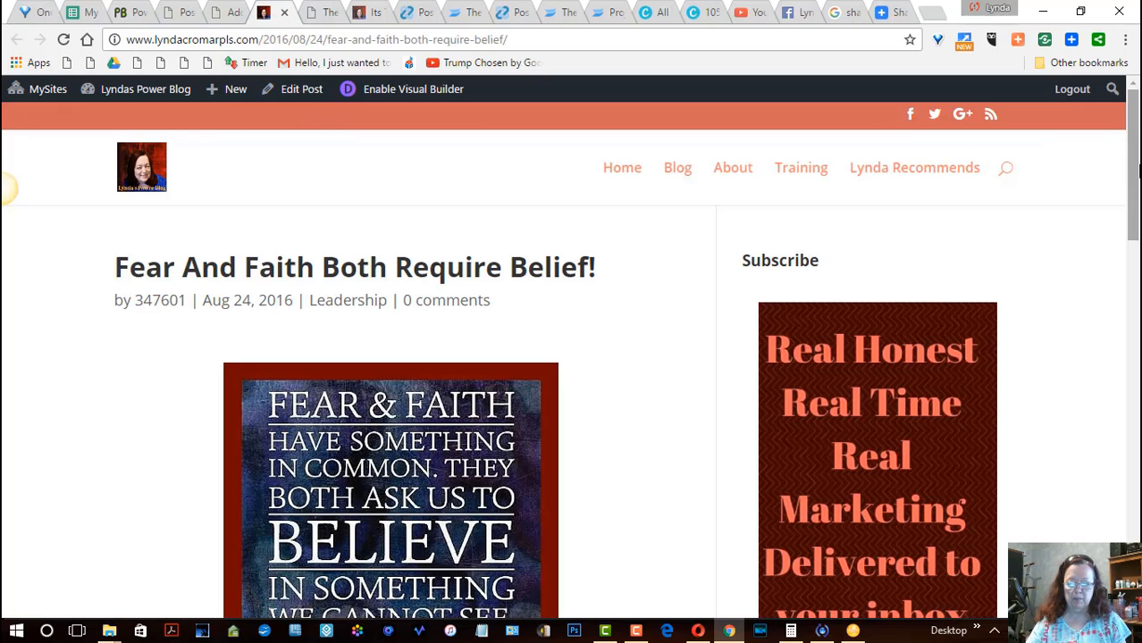
left_click_drag(1134, 195, 1133, 456)
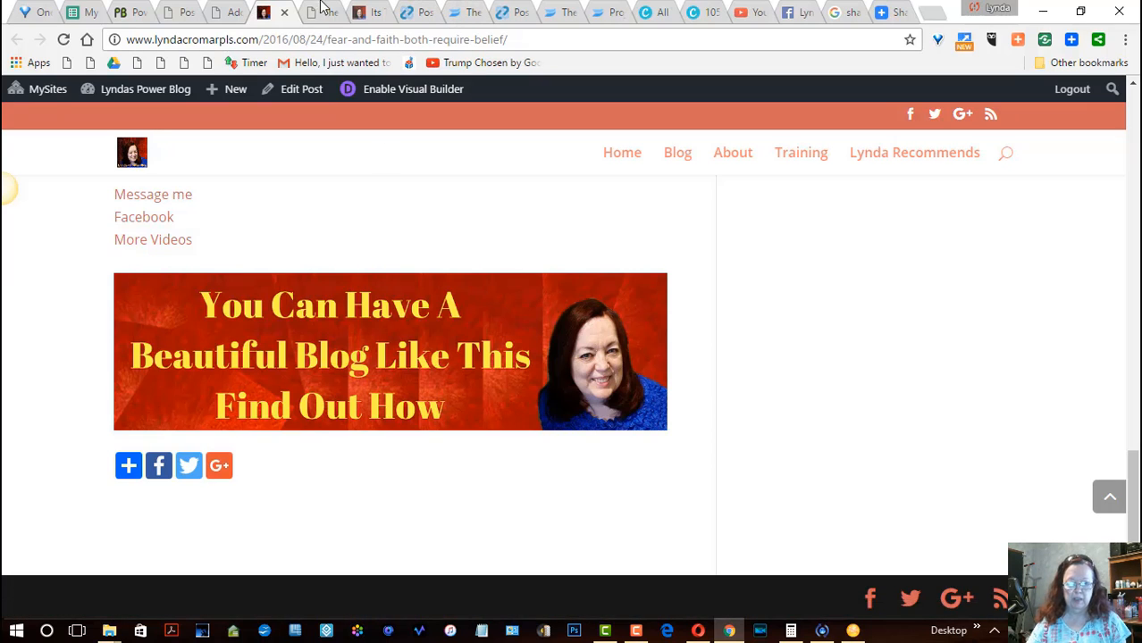
left_click(319, 16)
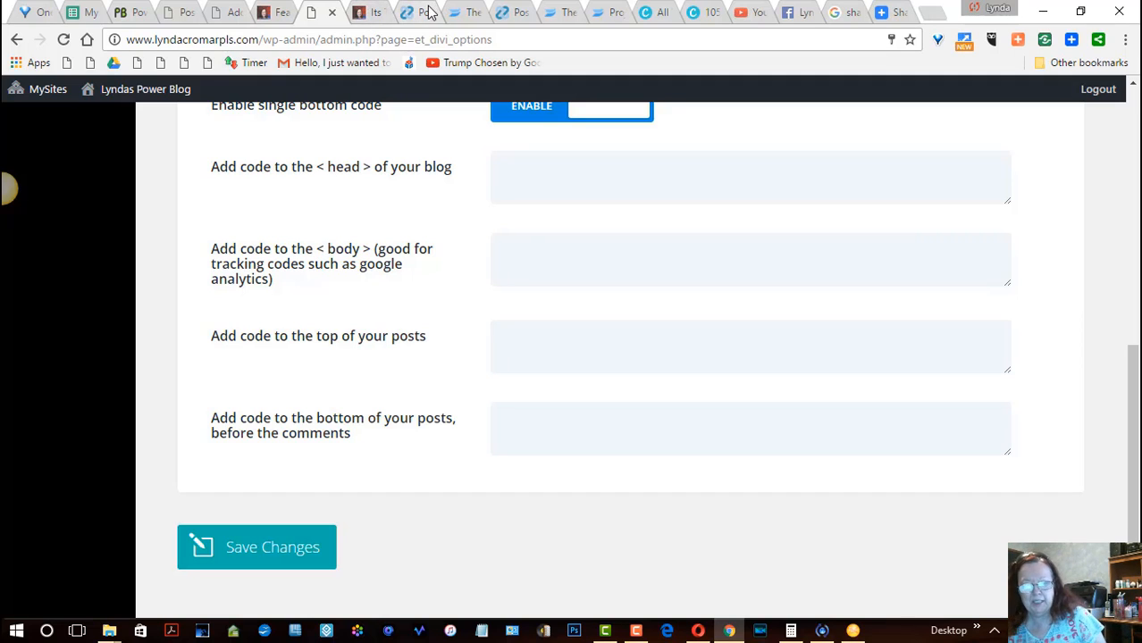
left_click(229, 12)
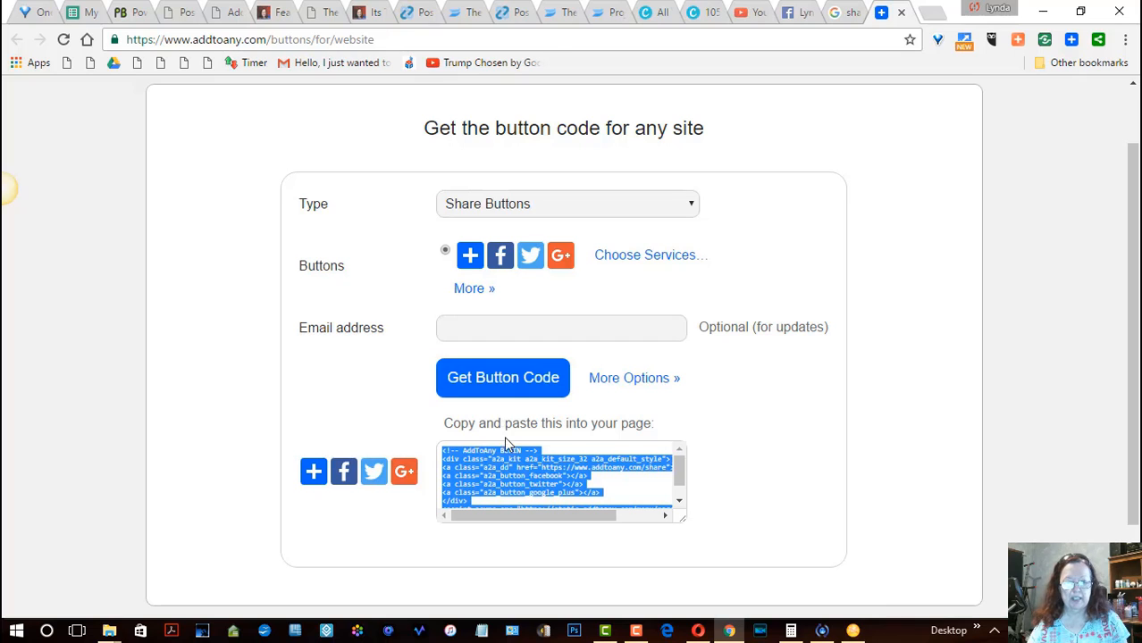
right_click(510, 469)
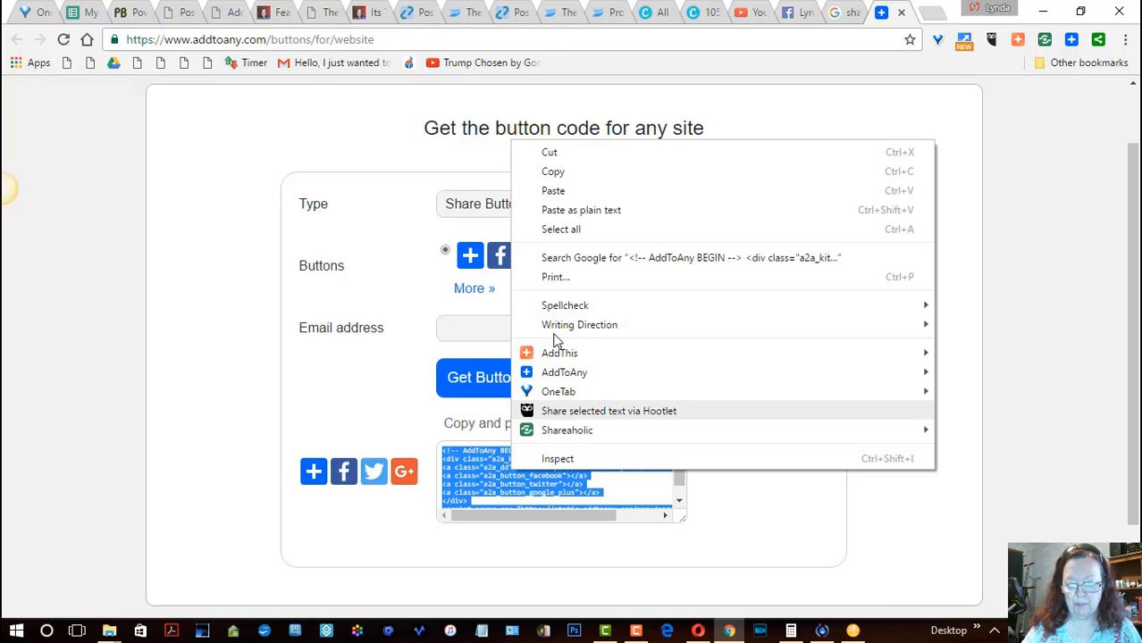
left_click(554, 185)
Paste the AddToAny code into the content of the first row's Code module and save the module.
left_click(225, 14)
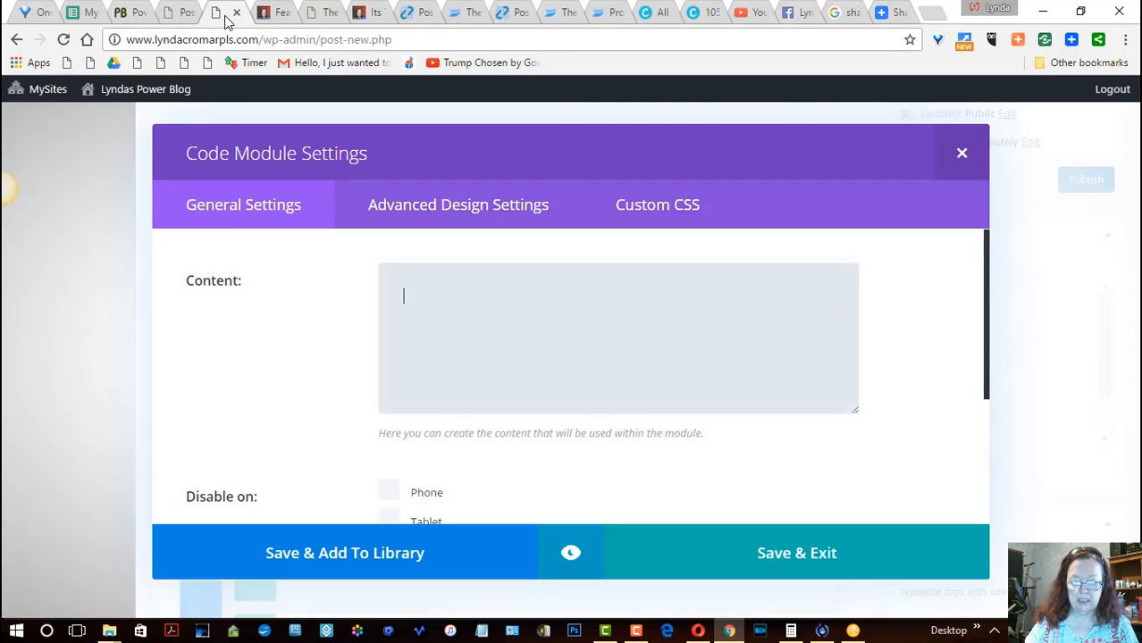
left_click(445, 298)
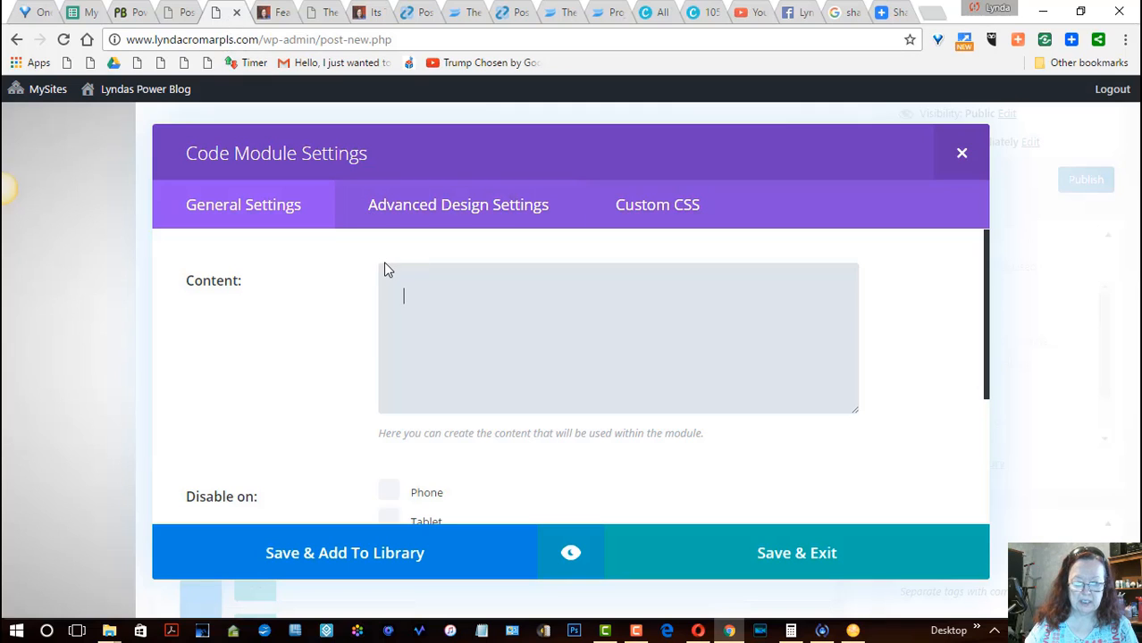
key("ctrl+v")
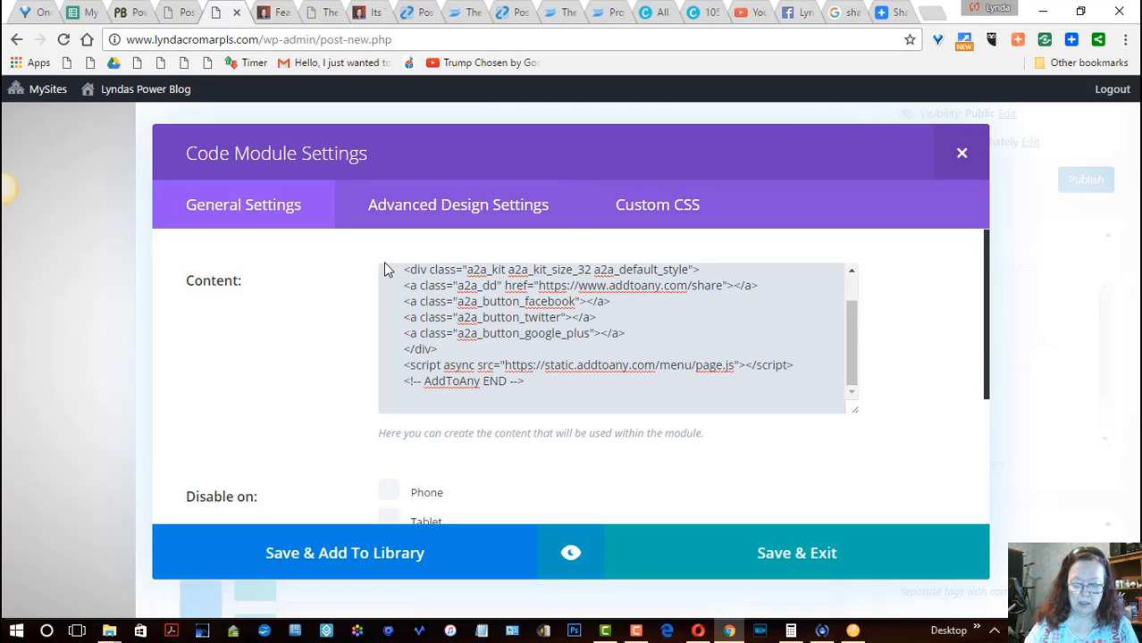
left_click(804, 564)
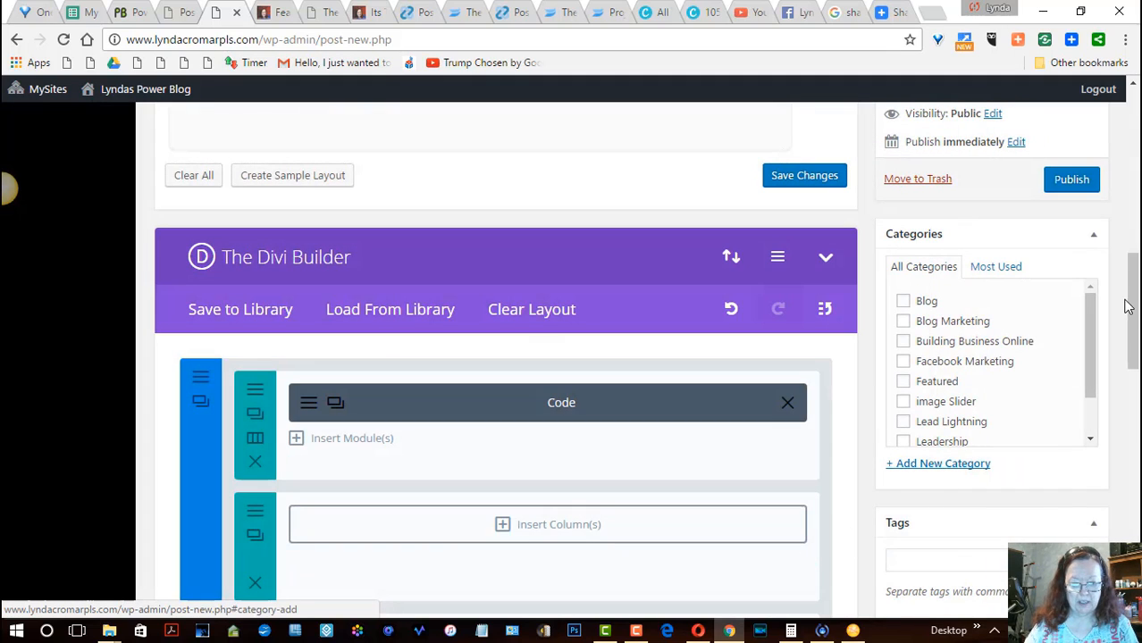
Give the last row a single full-width column and add a saved Code module containing the AddToAny code.
left_click_drag(1128, 306, 1109, 408)
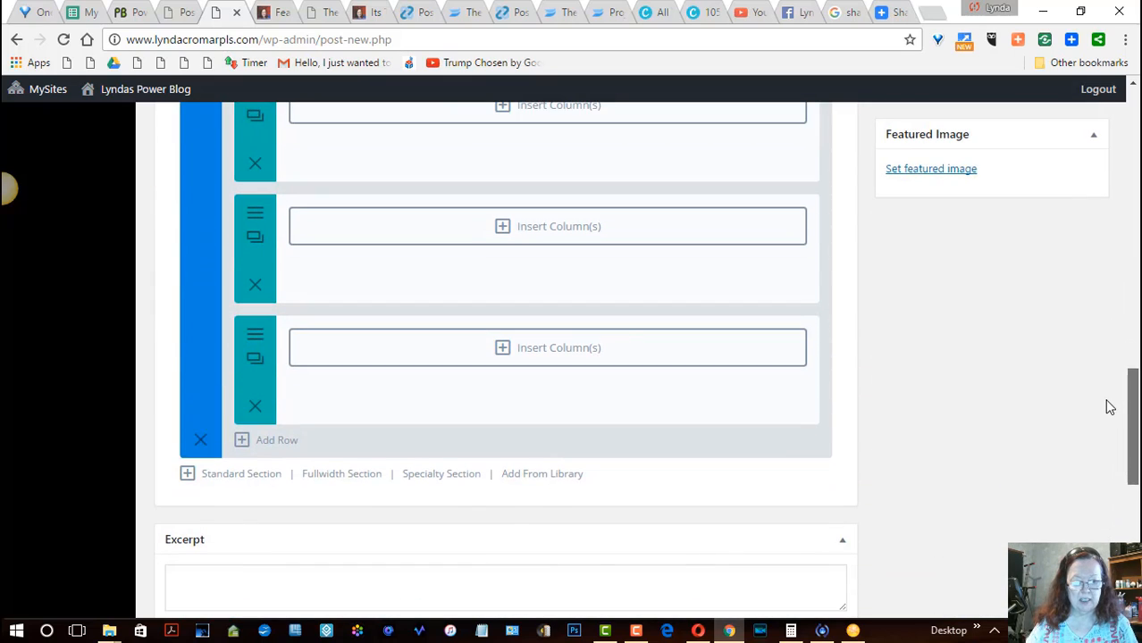
left_click(505, 355)
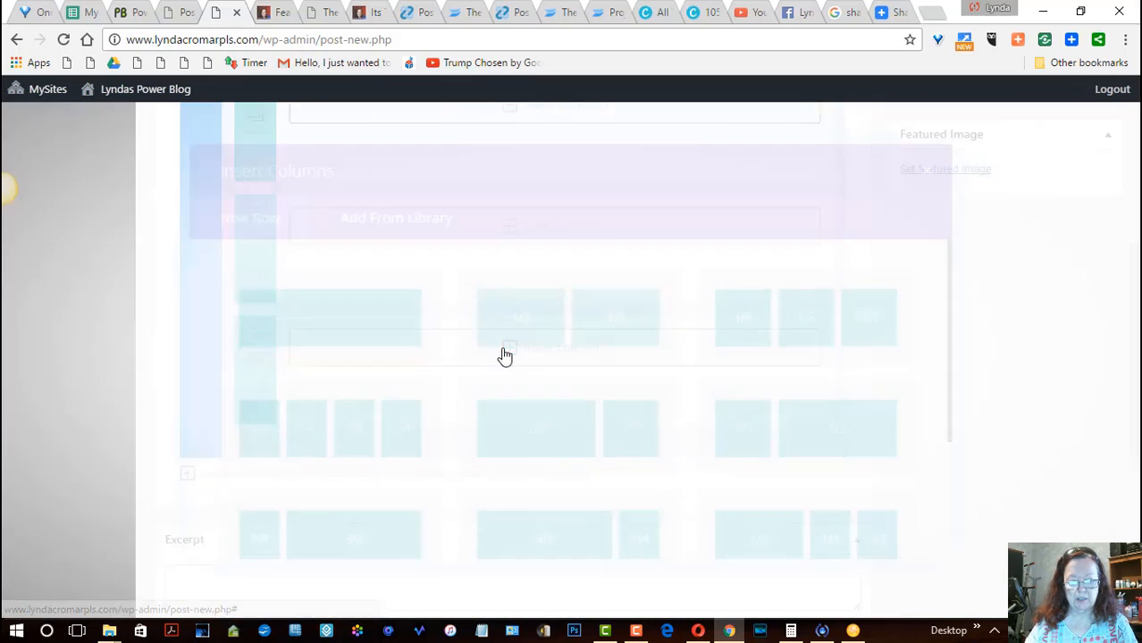
left_click(378, 332)
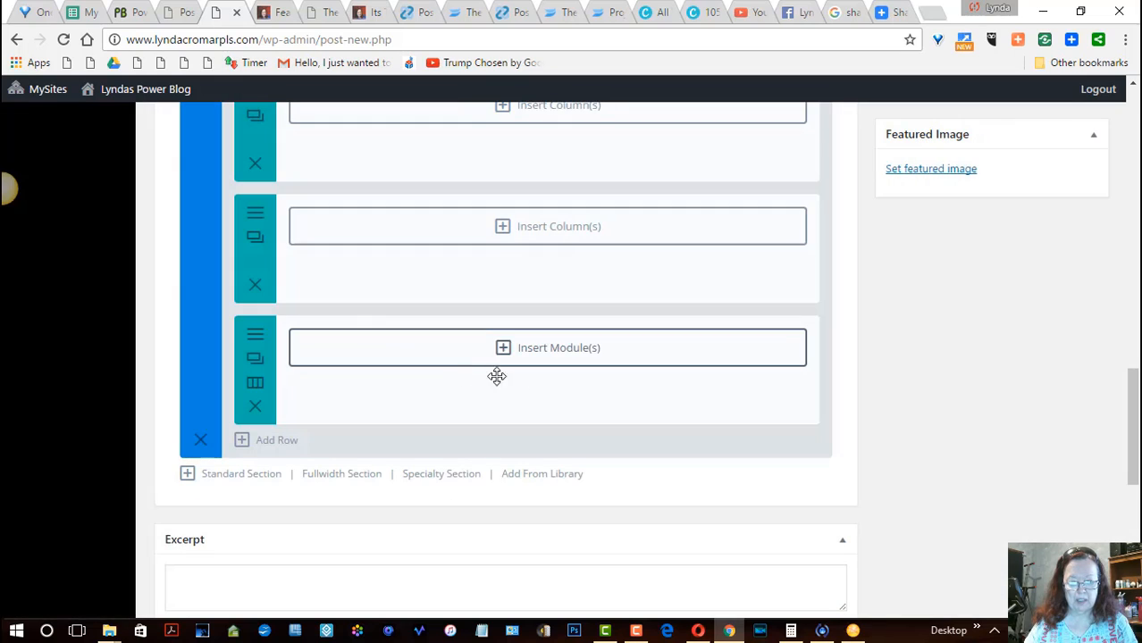
left_click(628, 357)
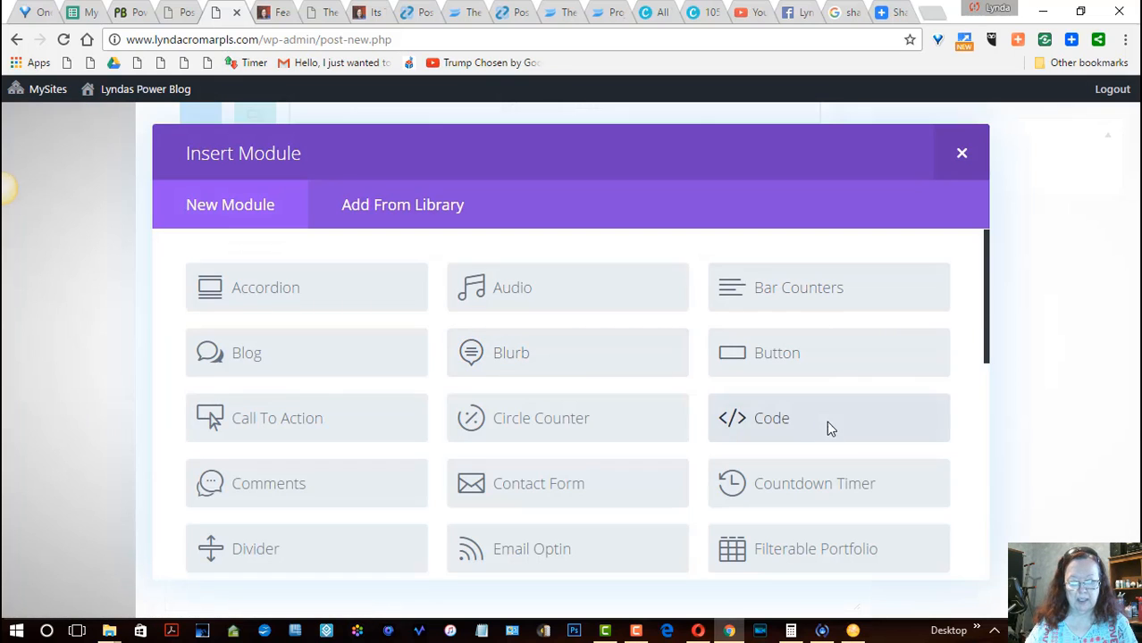
left_click(828, 426)
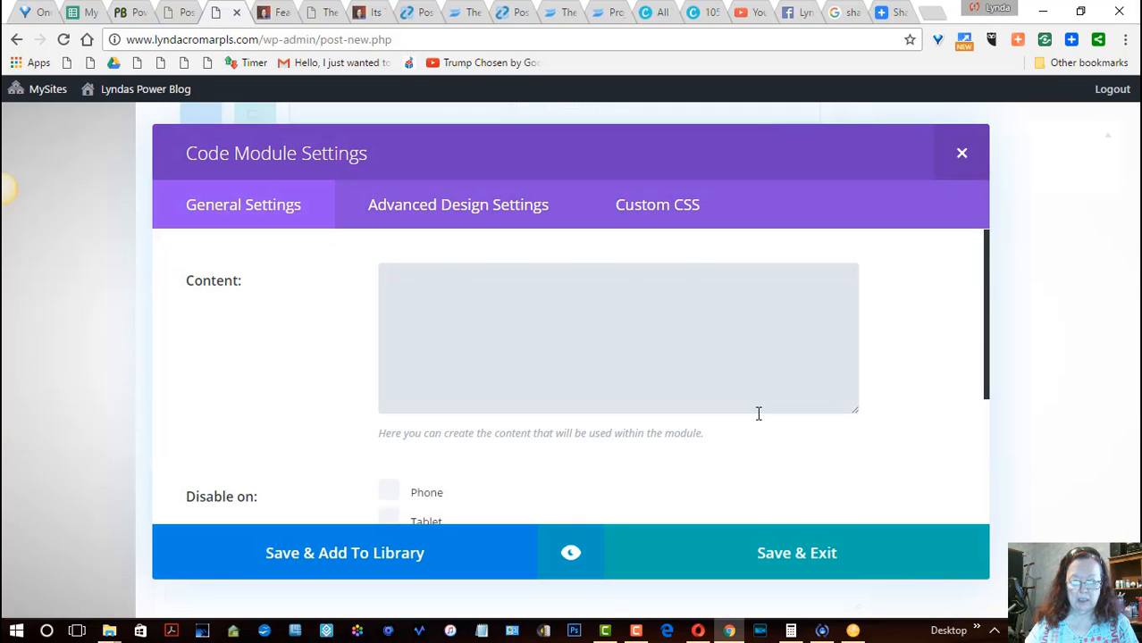
key("ctrl+v")
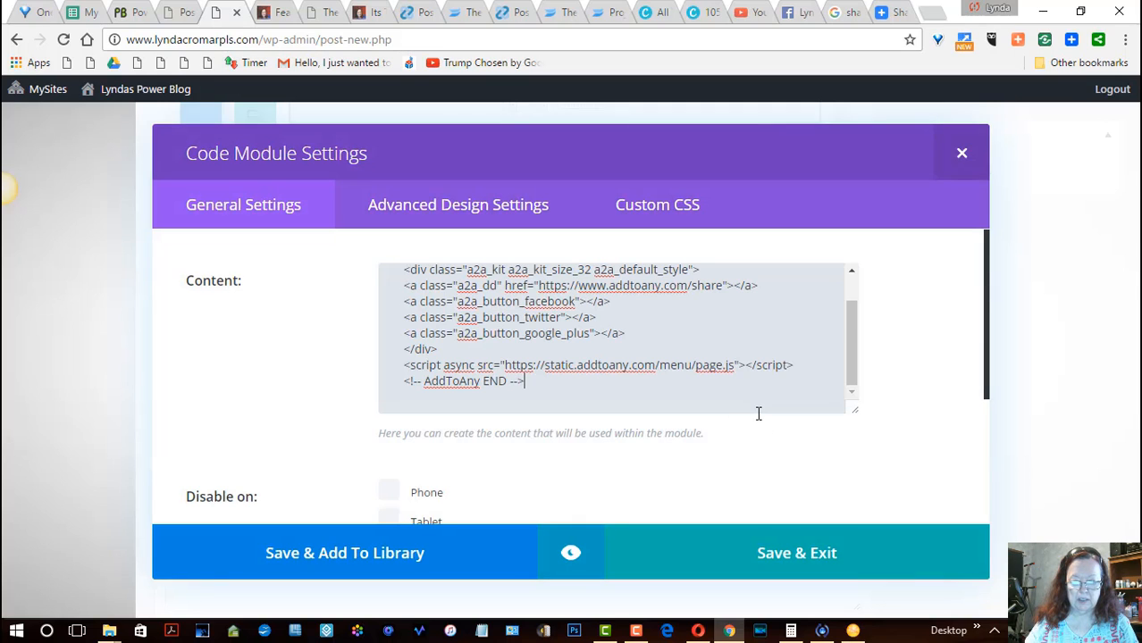
left_click(871, 568)
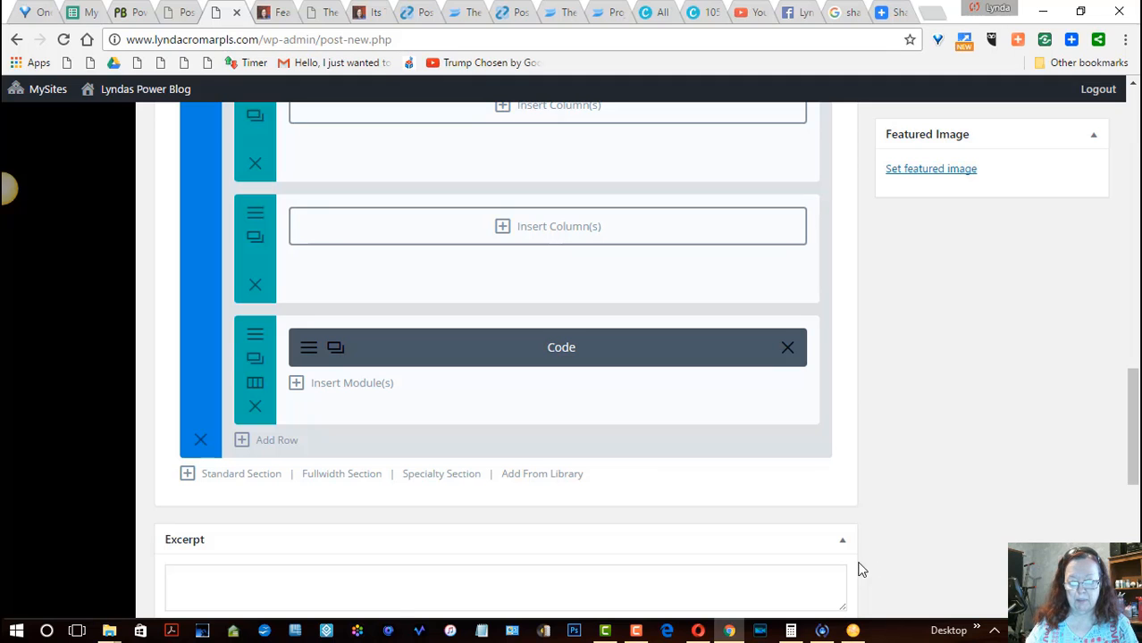
Give the second row, directly below the first Code module, a single full-width column.
left_click_drag(1128, 440, 1129, 371)
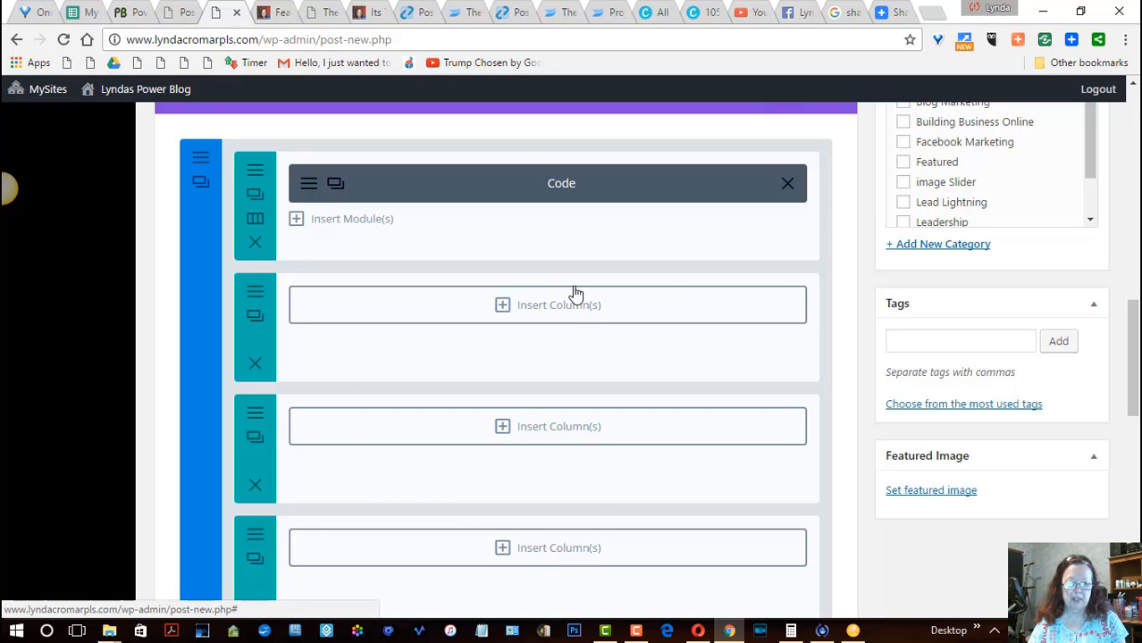
left_click(506, 307)
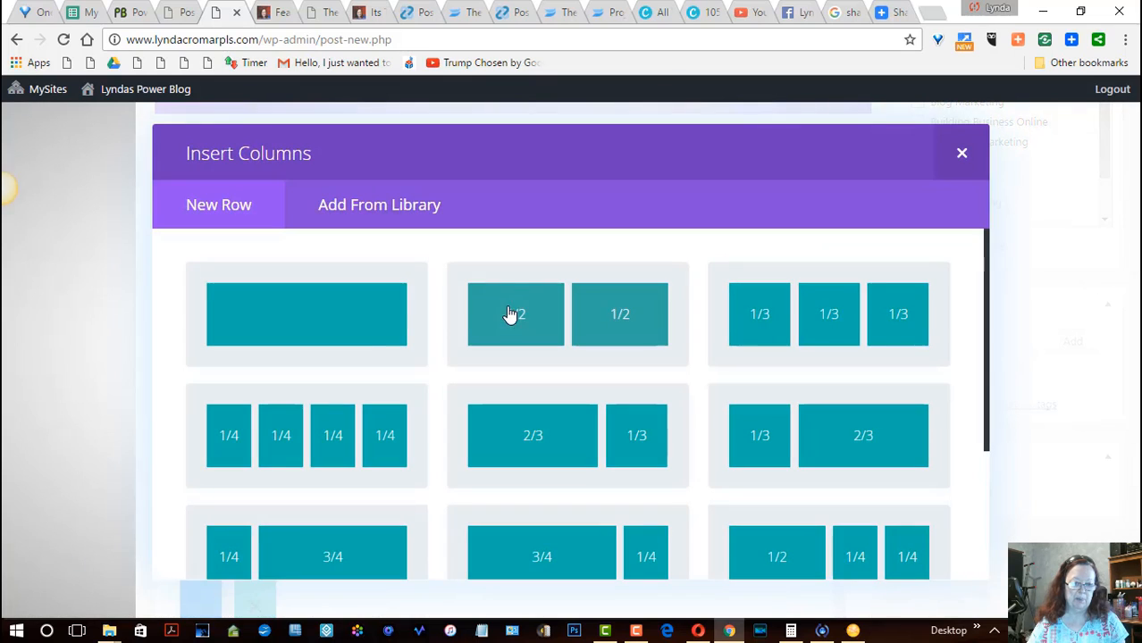
left_click(427, 342)
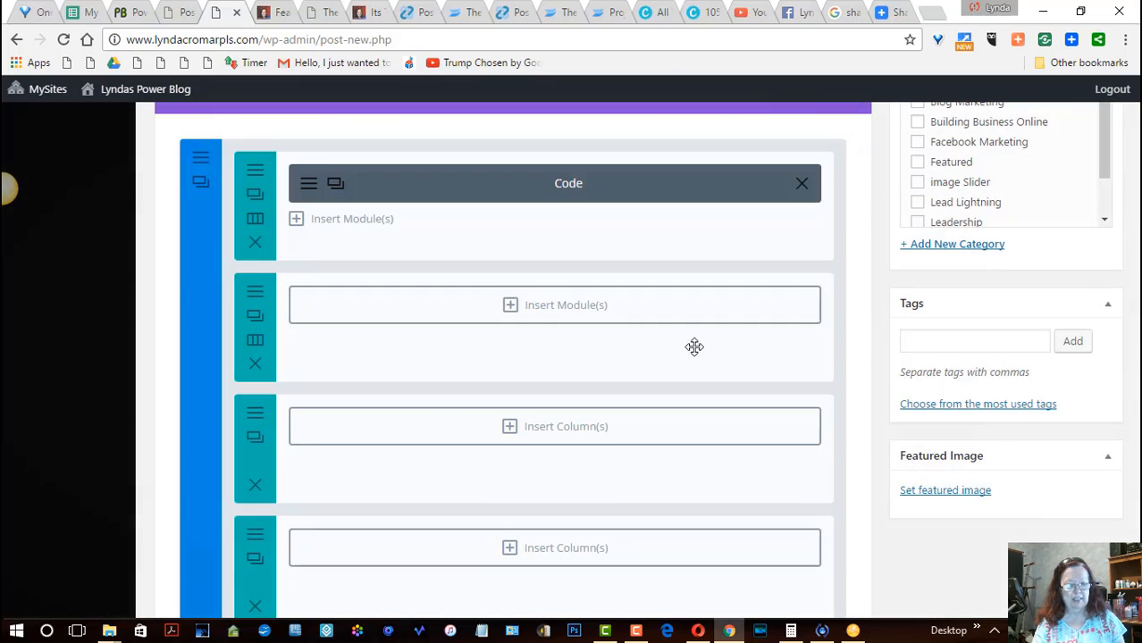
left_click(570, 310)
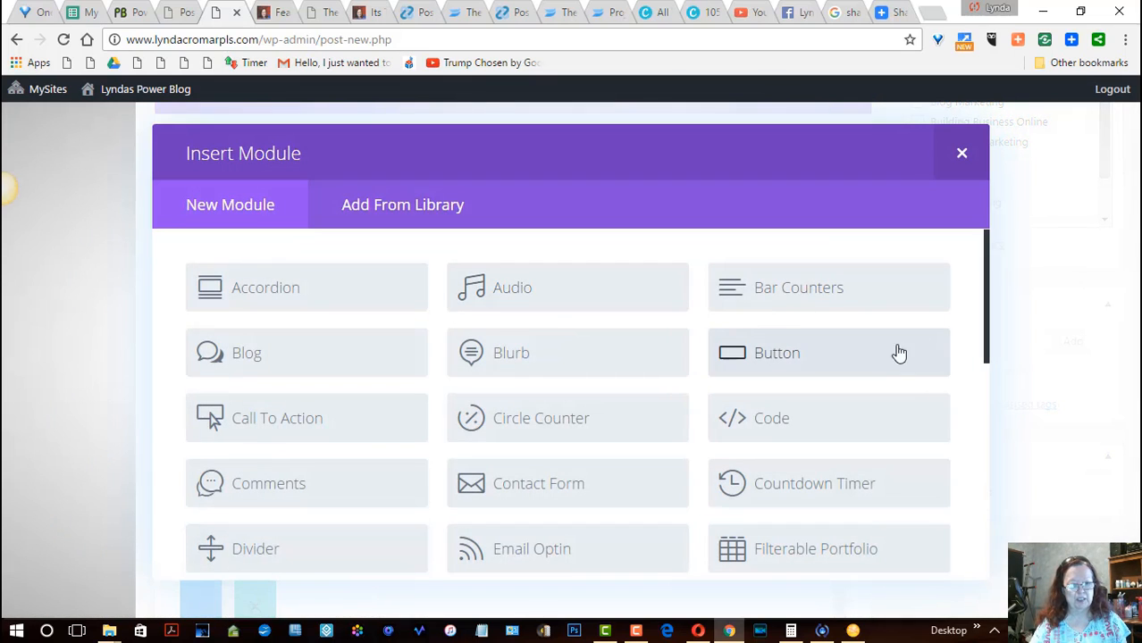
left_click_drag(988, 355, 988, 405)
left_click(570, 490)
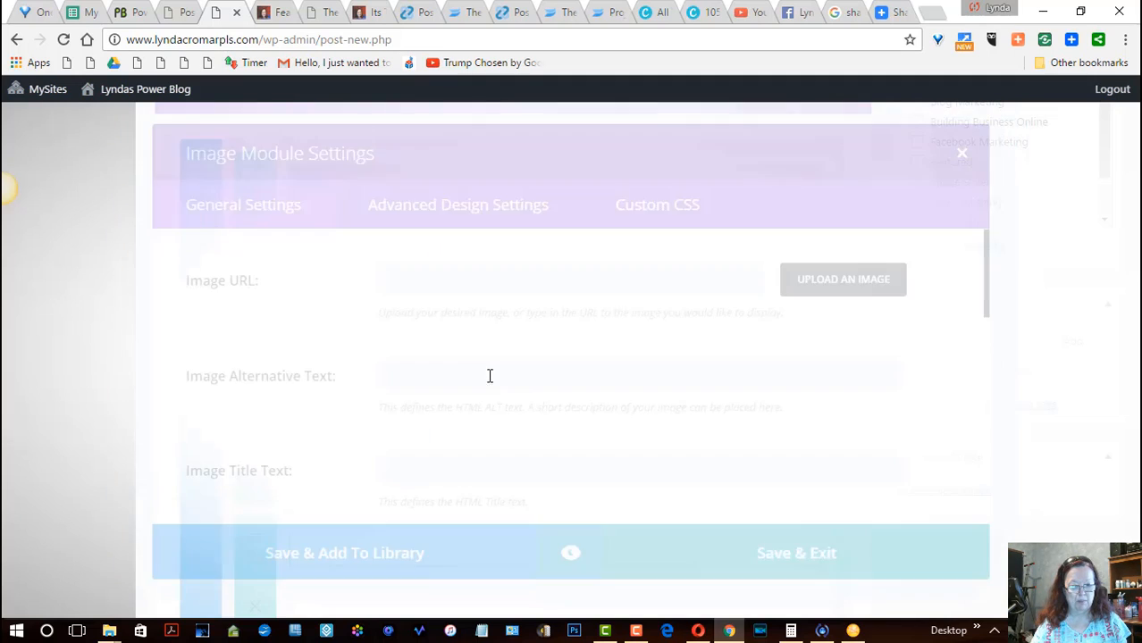
left_click(963, 153)
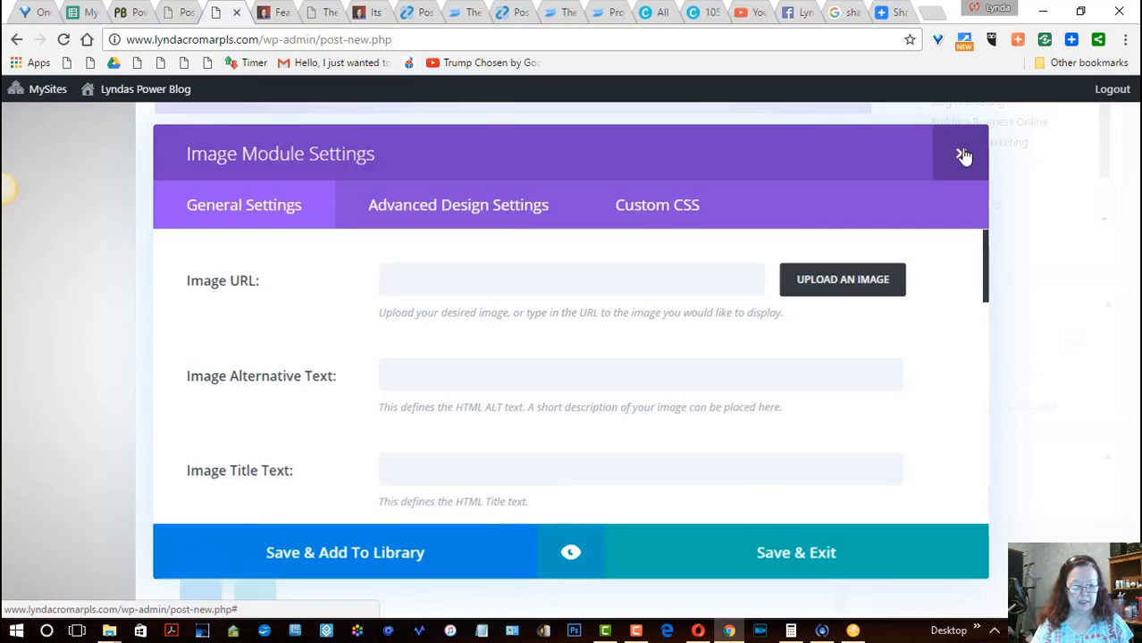
Give the empty row directly below the Image module a single full-width column and add a Text module with default settings.
left_click_drag(1133, 400, 1133, 413)
left_click(502, 291)
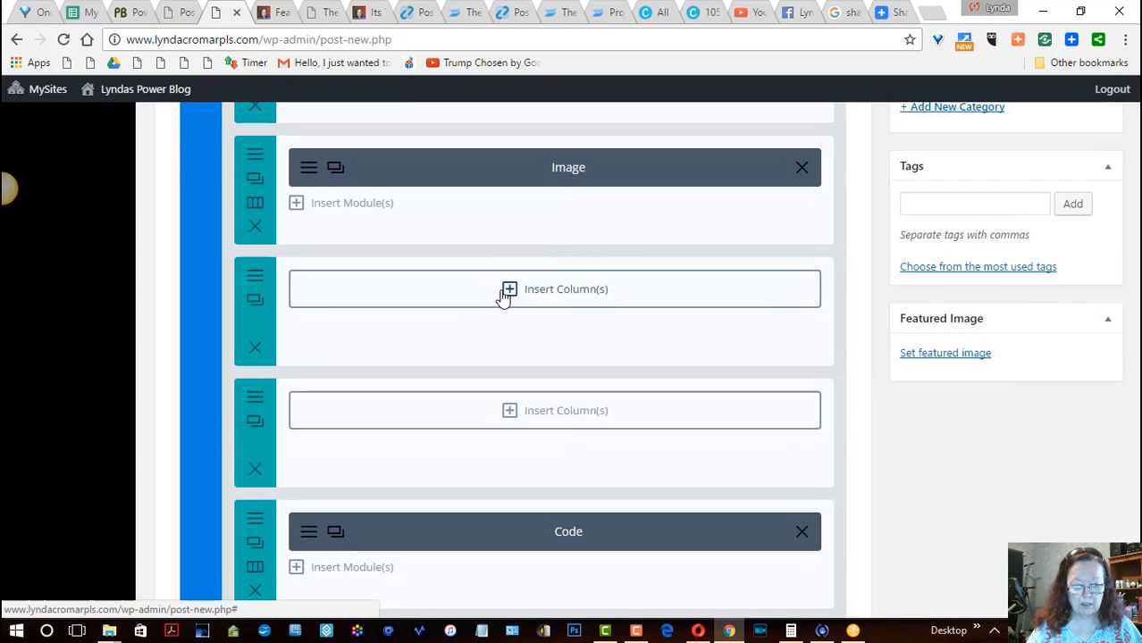
left_click(372, 312)
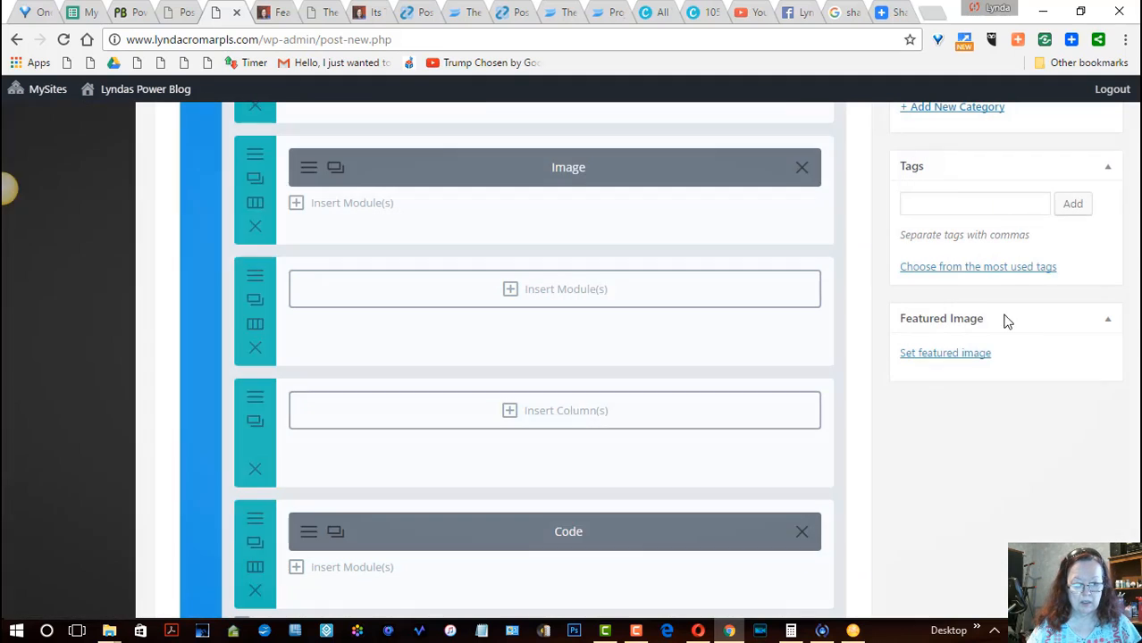
left_click(504, 291)
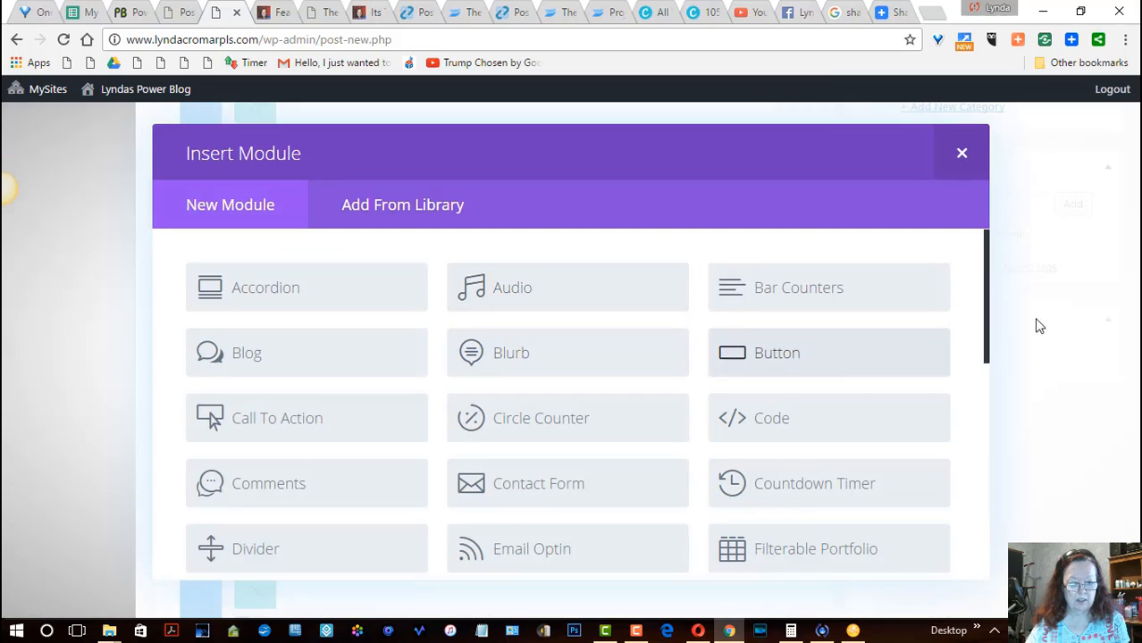
left_click_drag(989, 332, 958, 480)
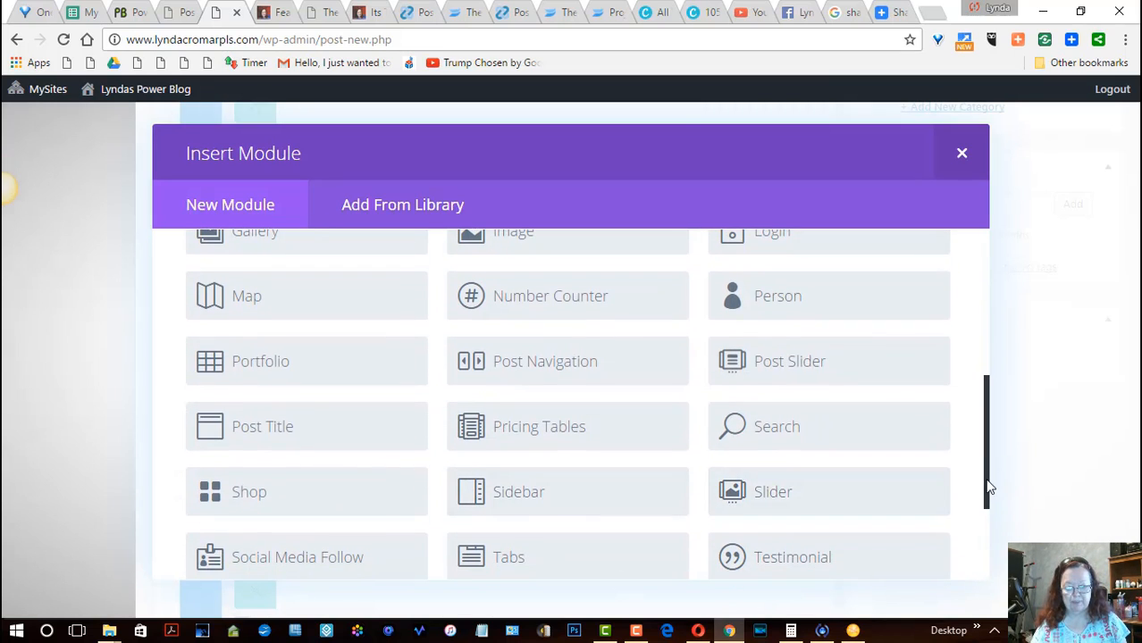
scroll(981, 524, "down", 3)
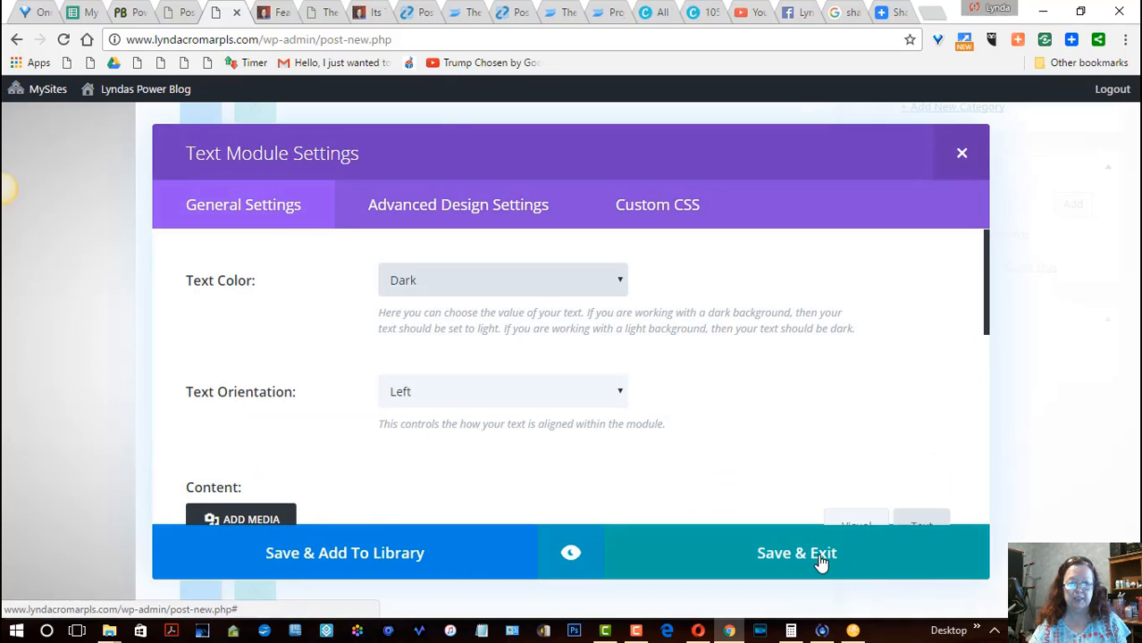
left_click(963, 156)
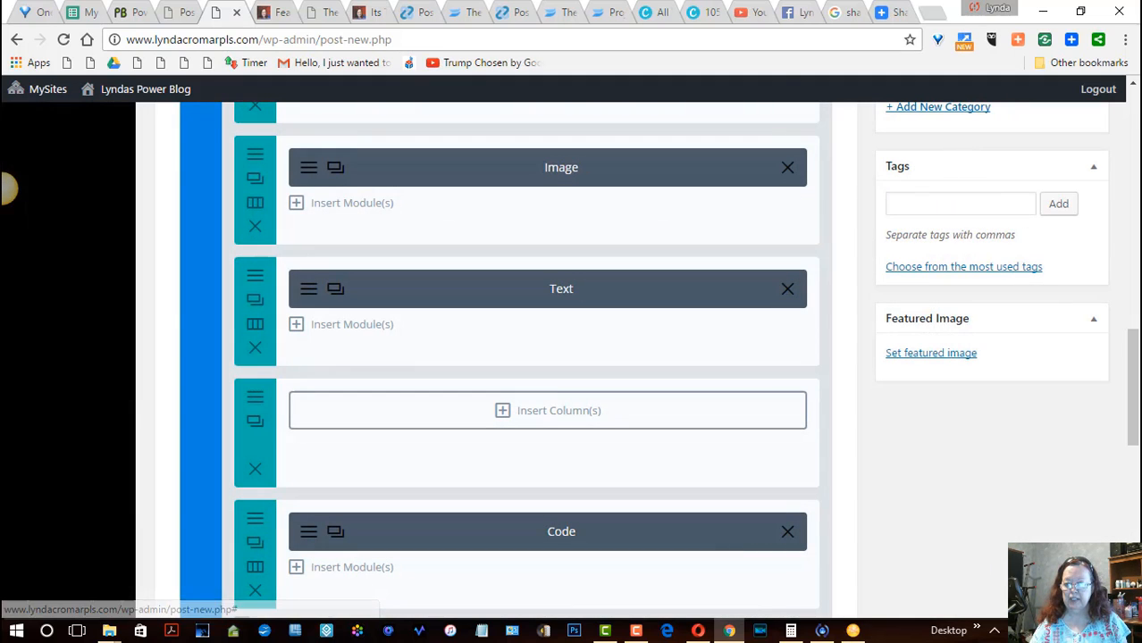
Duplicate the empty row above the last Code module twice.
left_click_drag(1133, 341, 1122, 375)
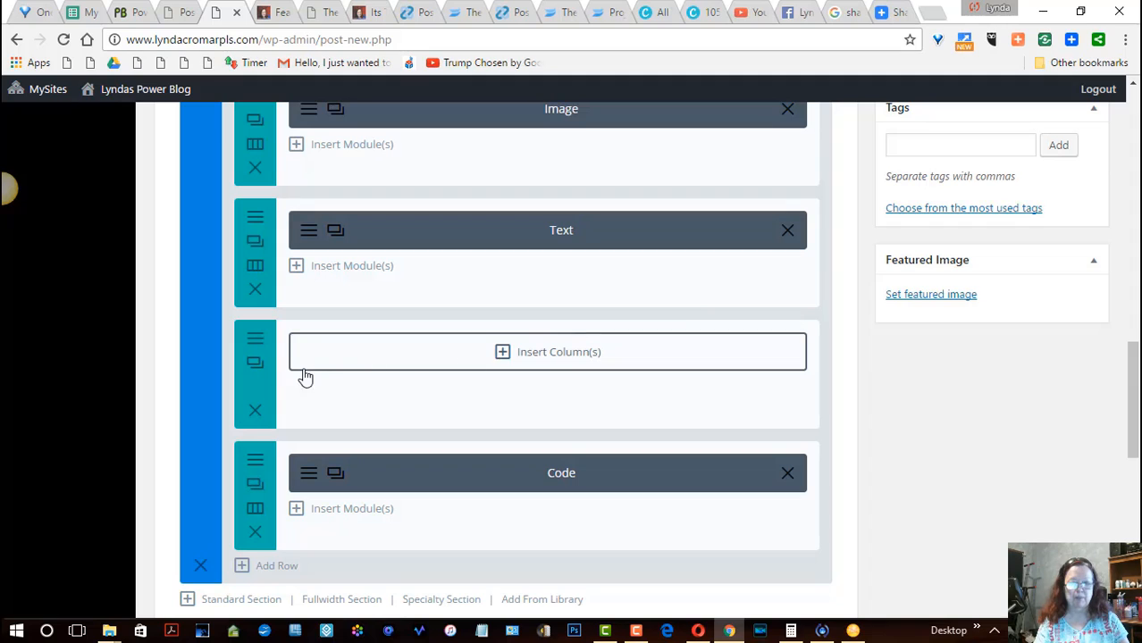
left_click(256, 366)
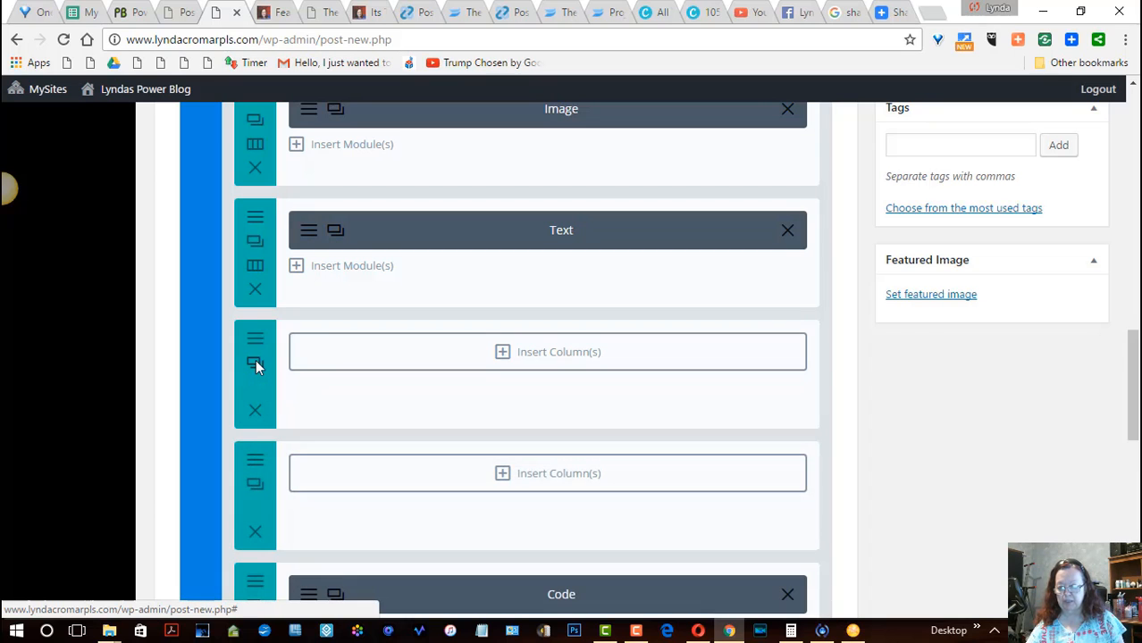
left_click(256, 366)
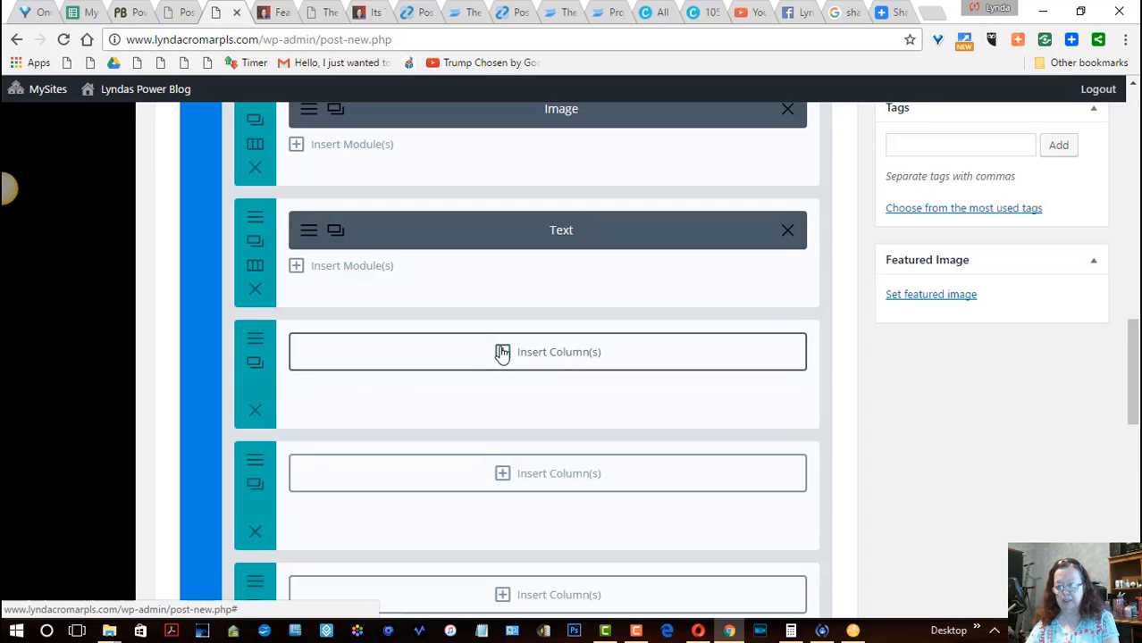
Give the first empty row below the Text module a single full-width column and add another Text module to it.
left_click(502, 352)
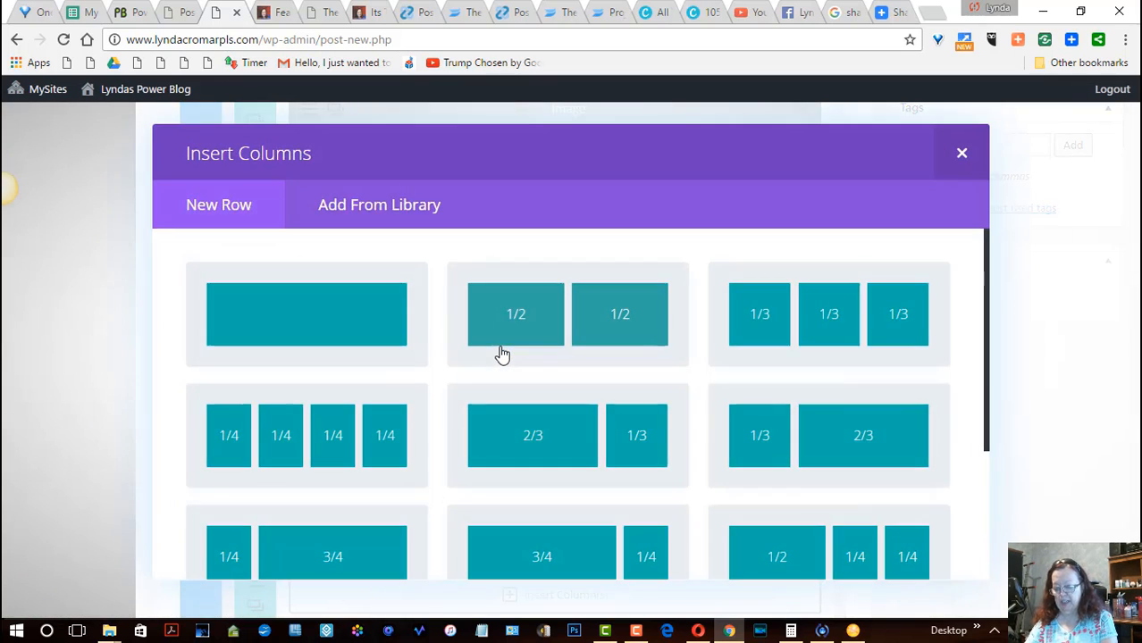
left_click(381, 338)
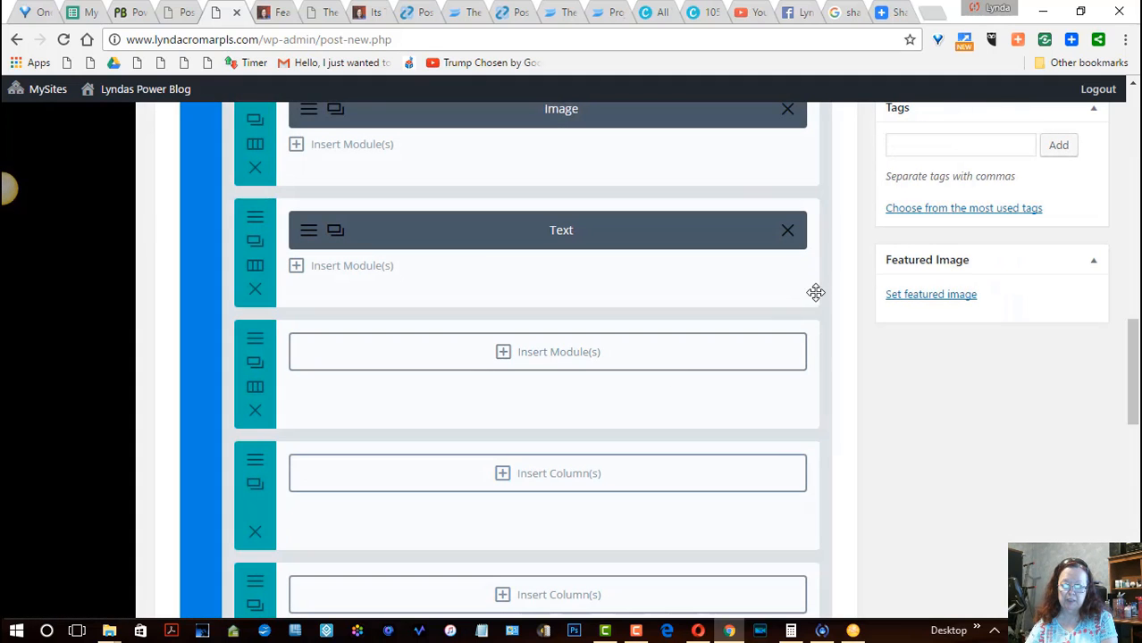
left_click(505, 353)
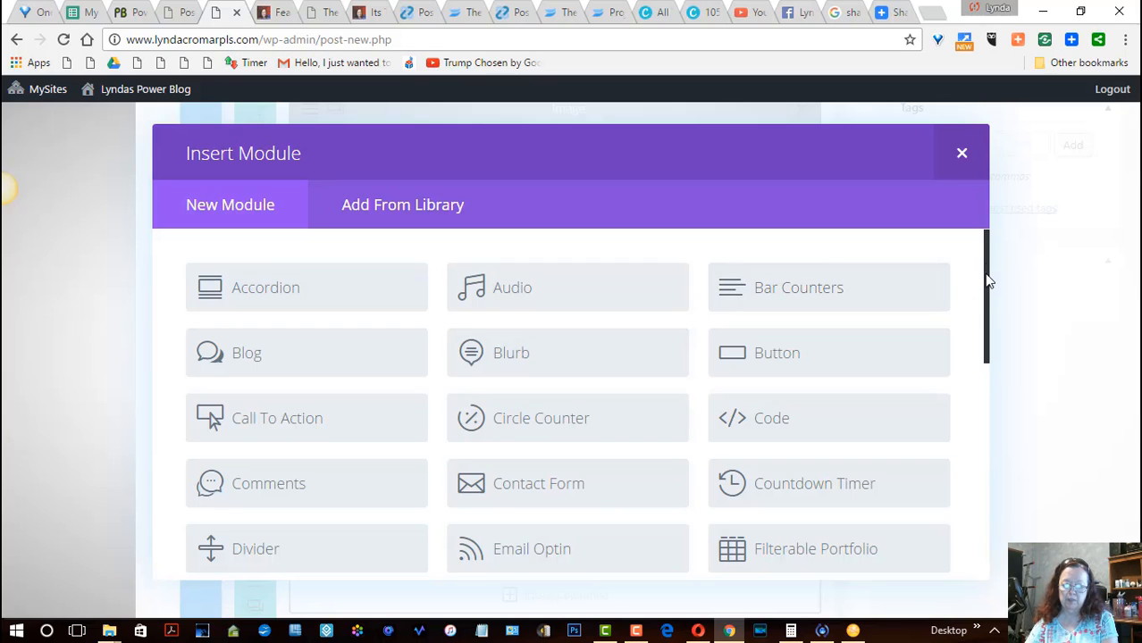
left_click_drag(987, 281, 956, 512)
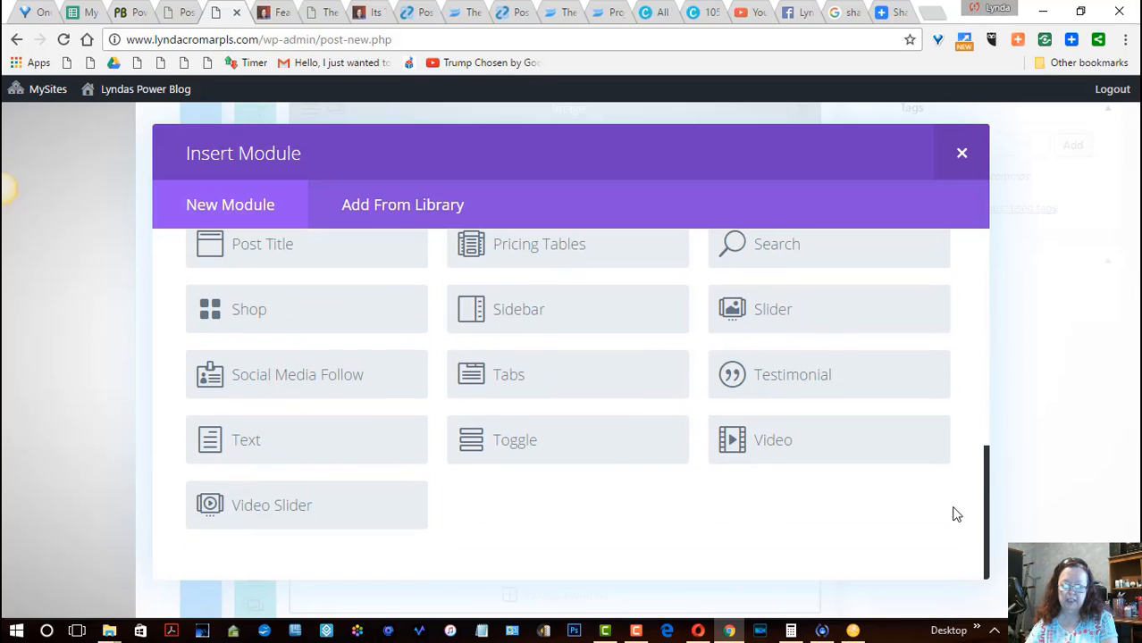
left_click(328, 437)
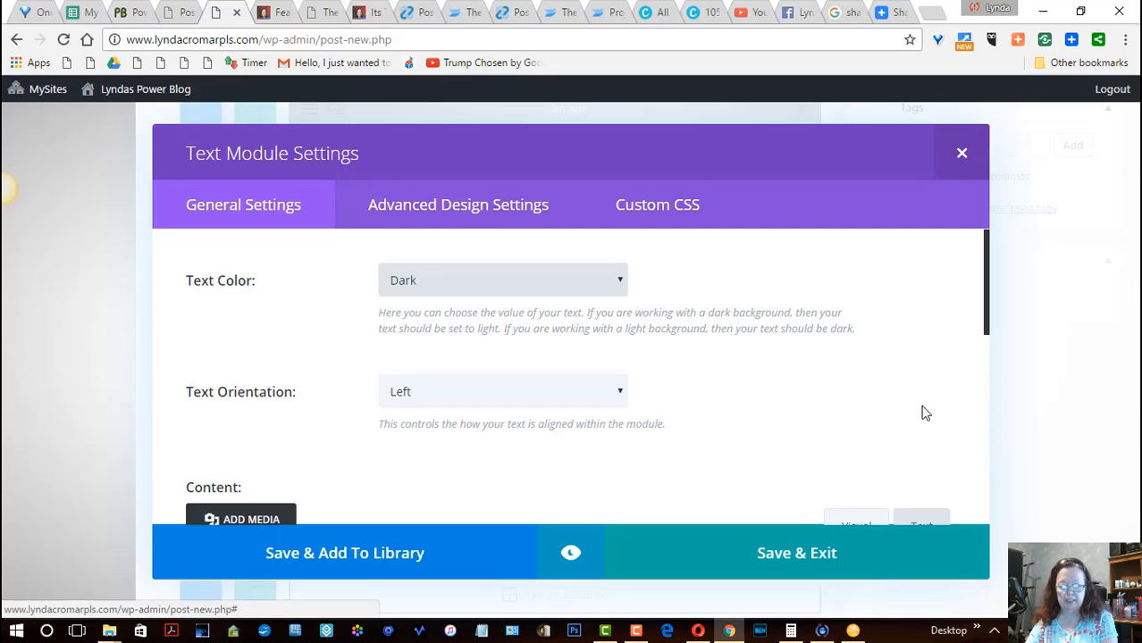
left_click(962, 155)
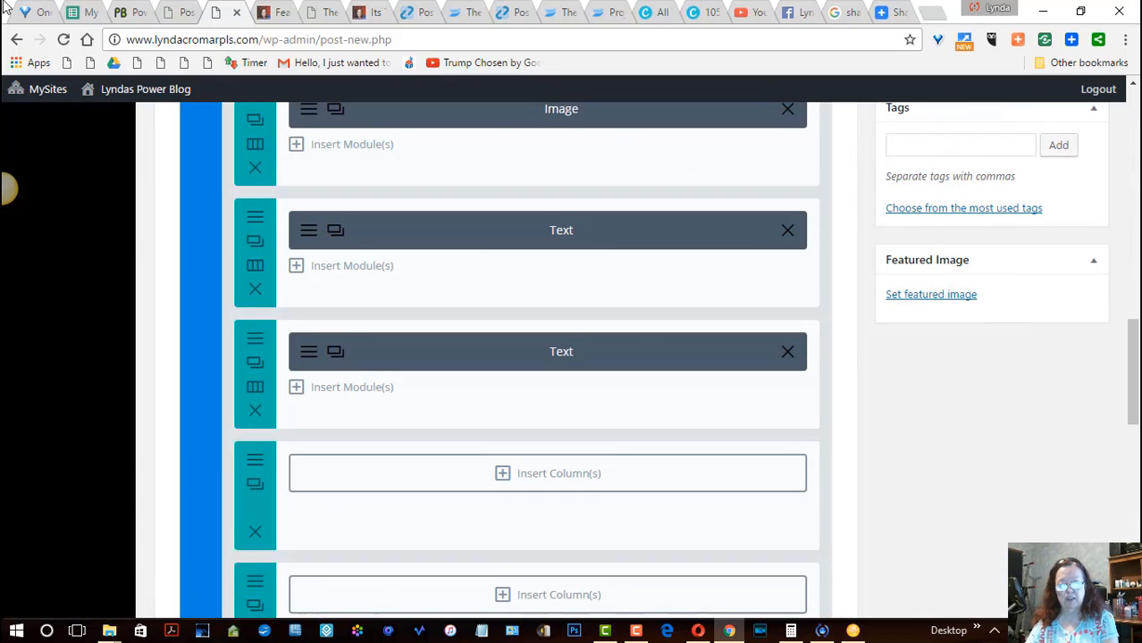
Give the empty row below the second Text module a single full-width column and add an Image module to it.
left_click_drag(1131, 416, 1132, 451)
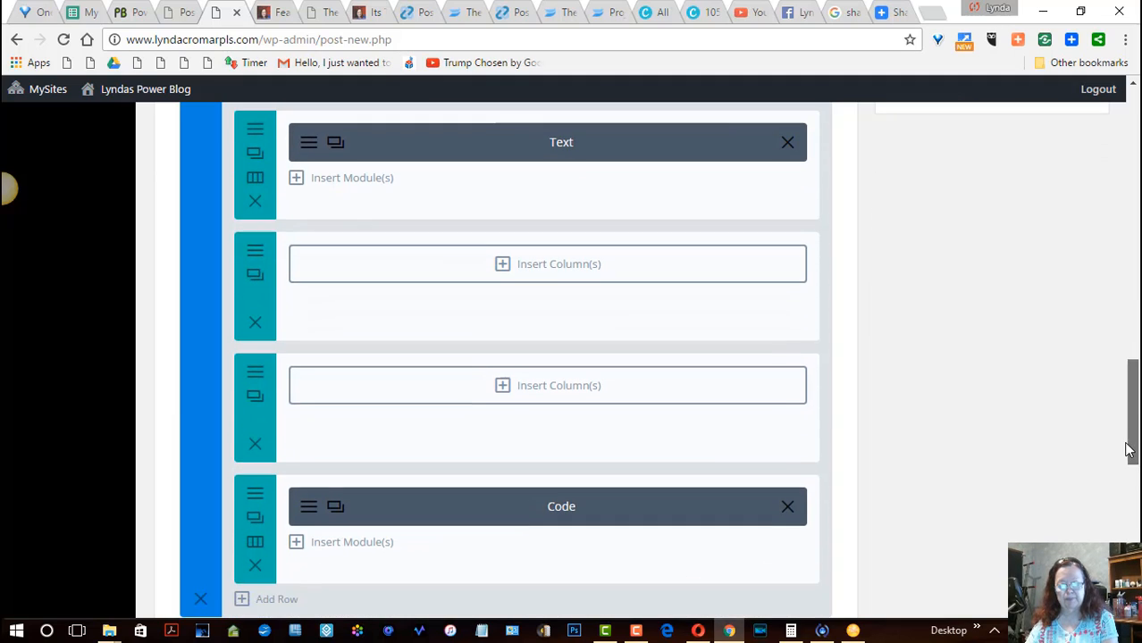
left_click(505, 268)
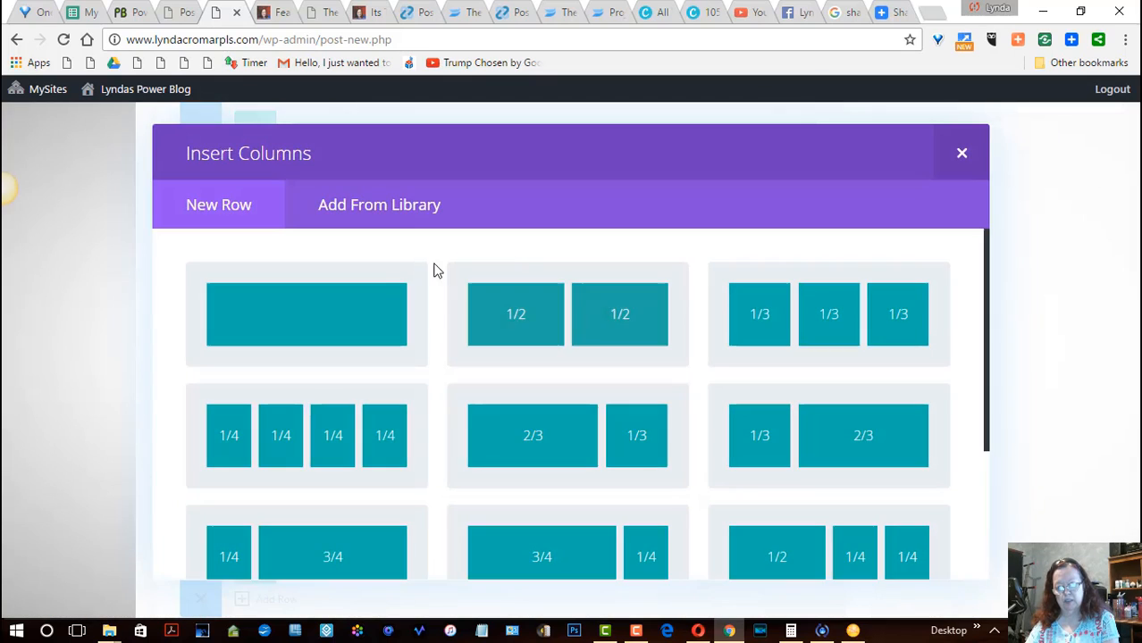
left_click(330, 316)
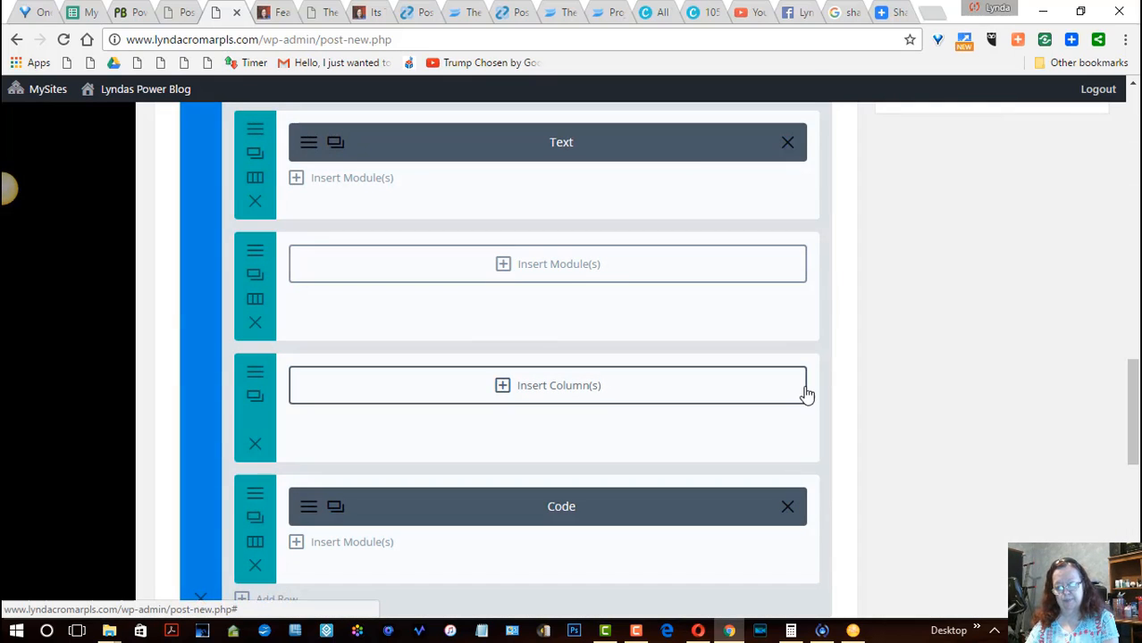
left_click(503, 267)
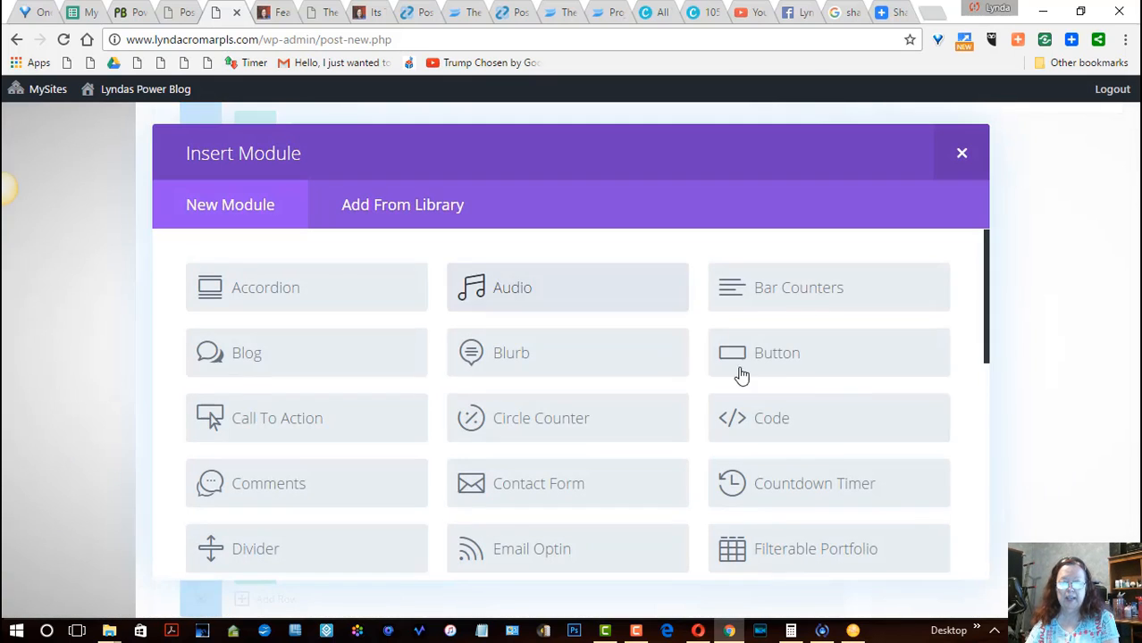
left_click_drag(990, 356, 988, 440)
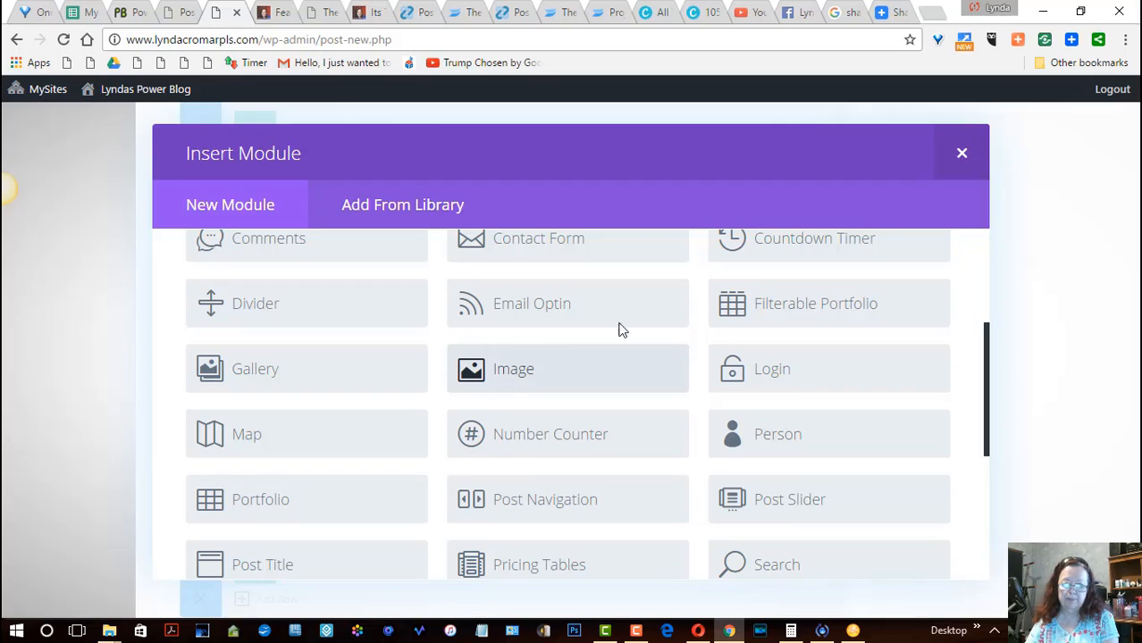
left_click(617, 362)
left_click(963, 157)
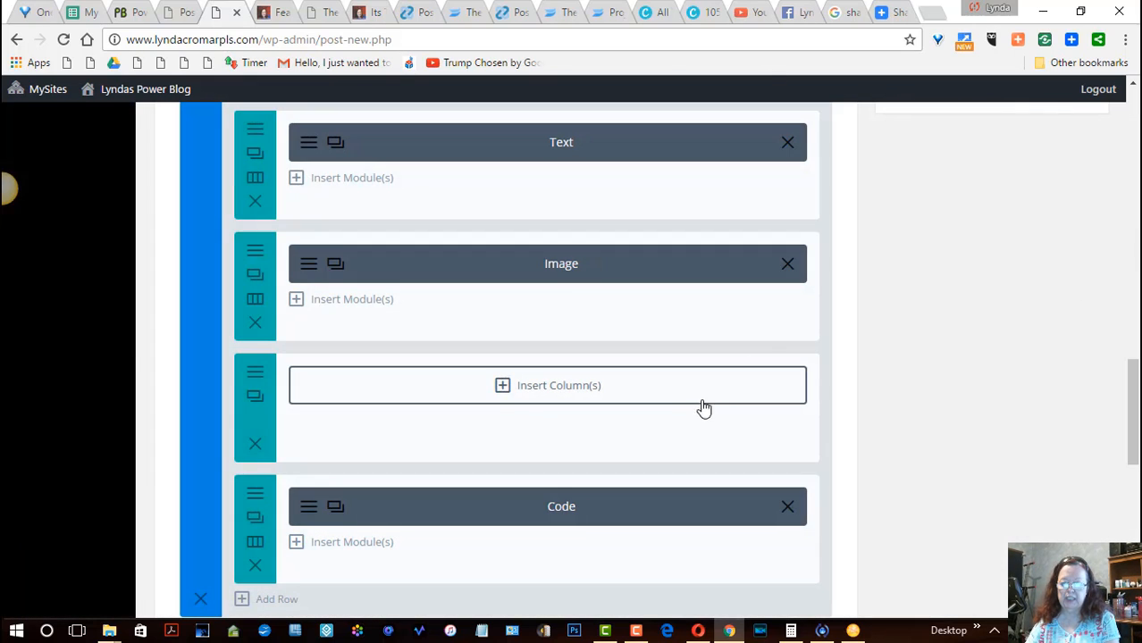
Give the remaining empty row above the last Code module a single full-width column and duplicate that row.
left_click(505, 388)
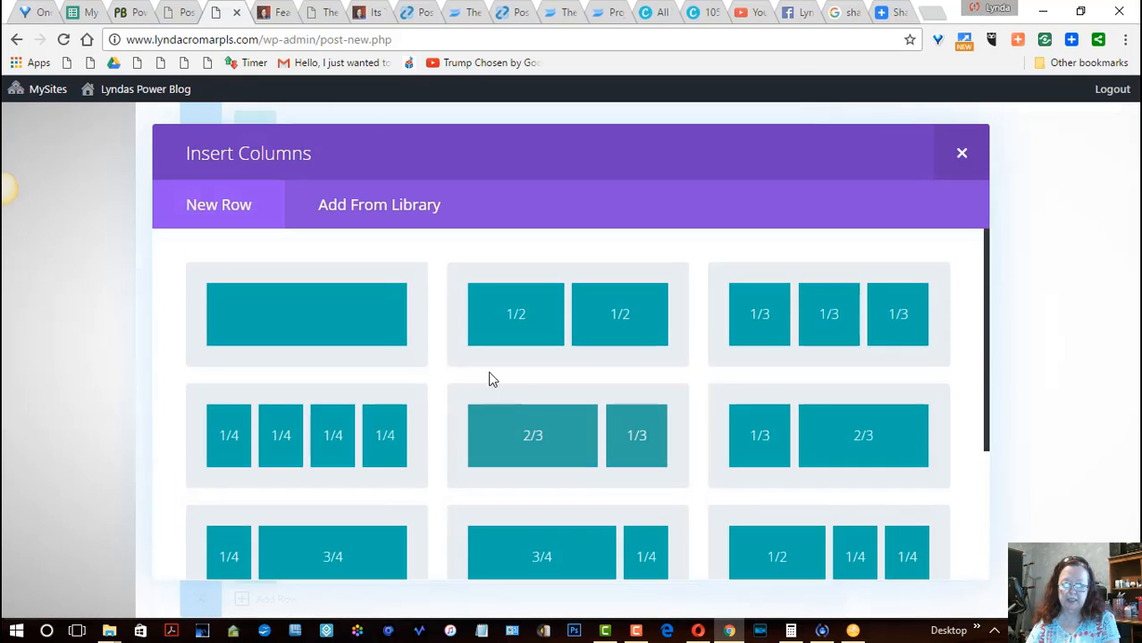
left_click(392, 340)
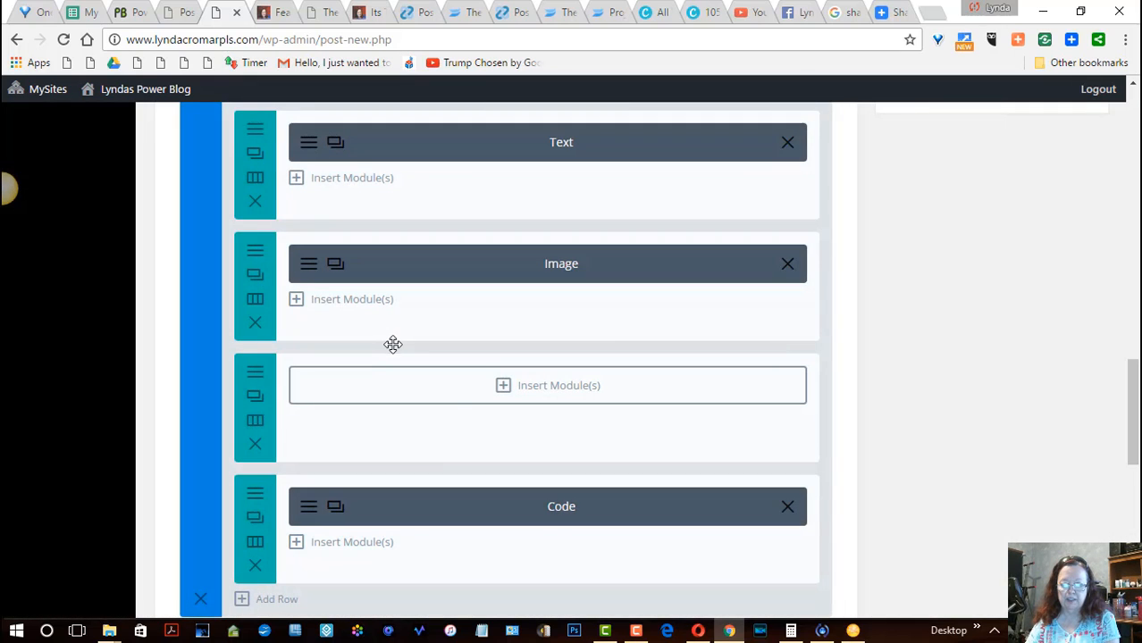
left_click(254, 387)
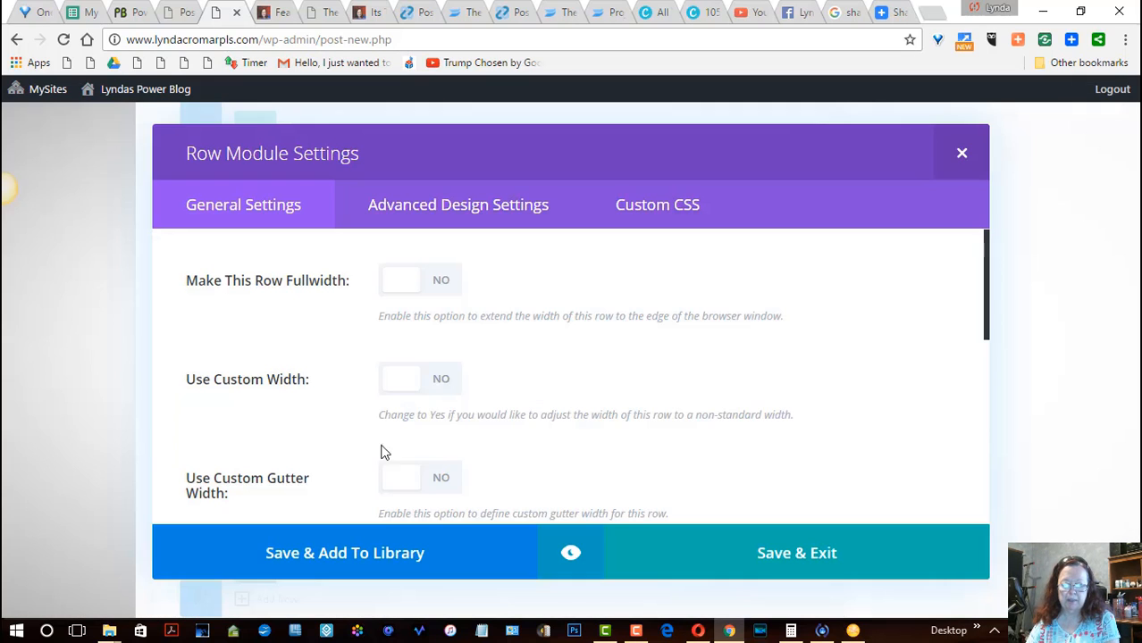
left_click(962, 153)
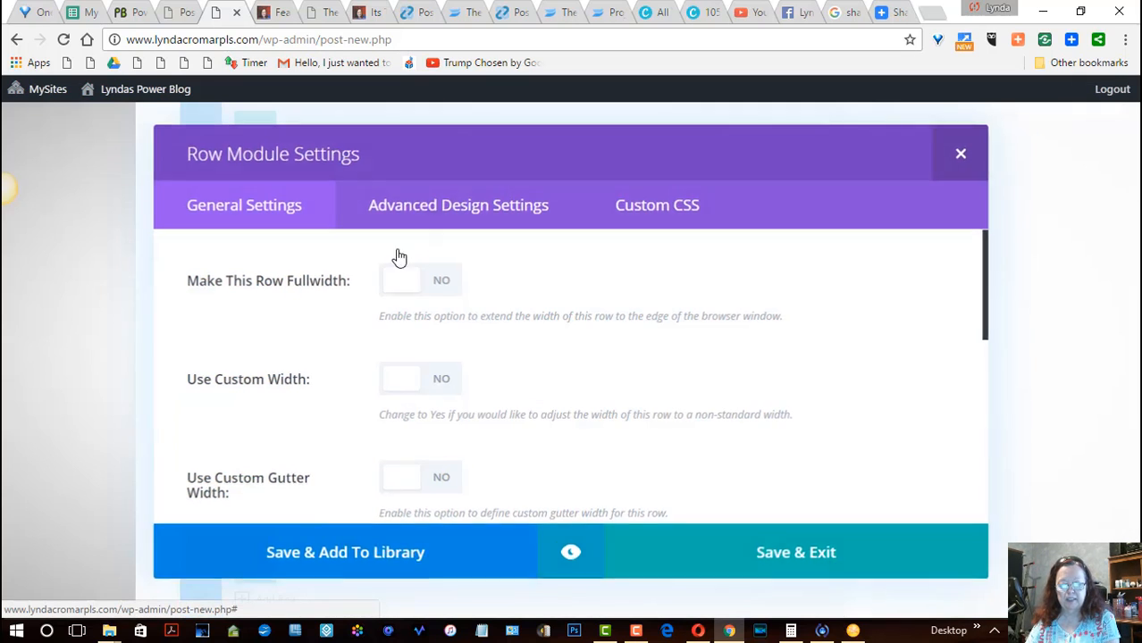
left_click(254, 396)
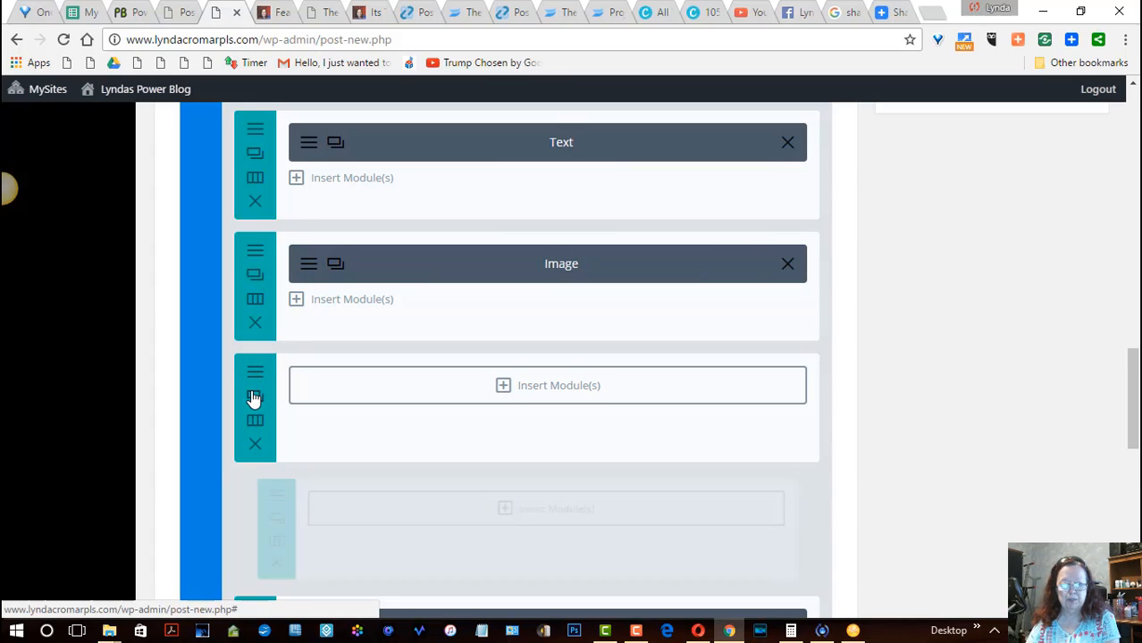
Add a Text module with default settings to the empty row directly below the second Image module.
left_click(501, 386)
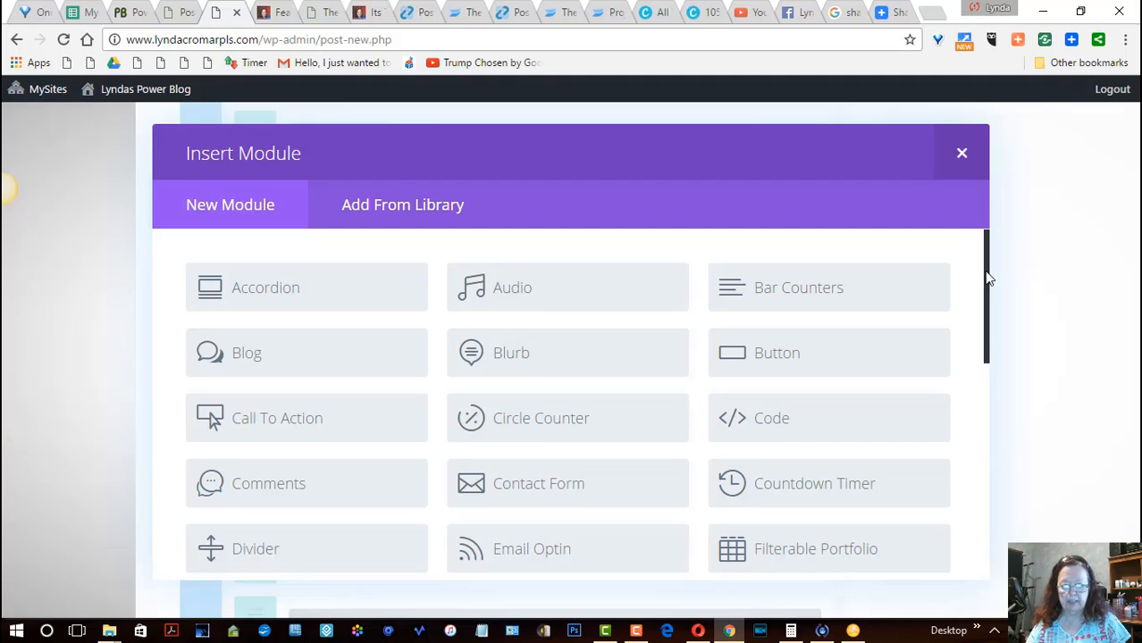
left_click_drag(988, 279, 927, 518)
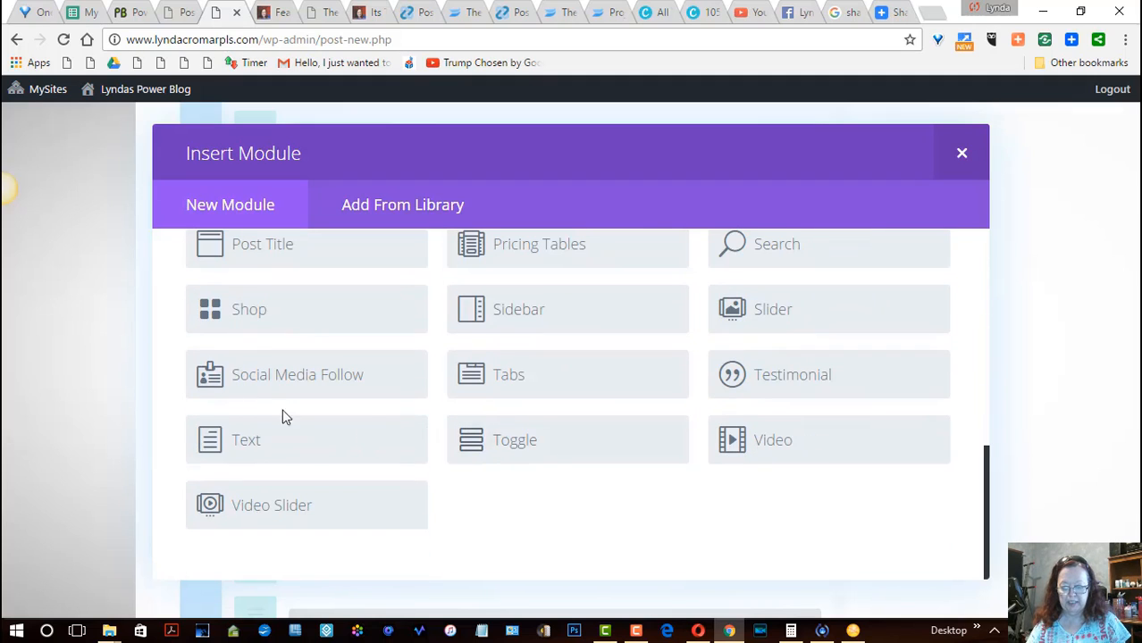
left_click(247, 444)
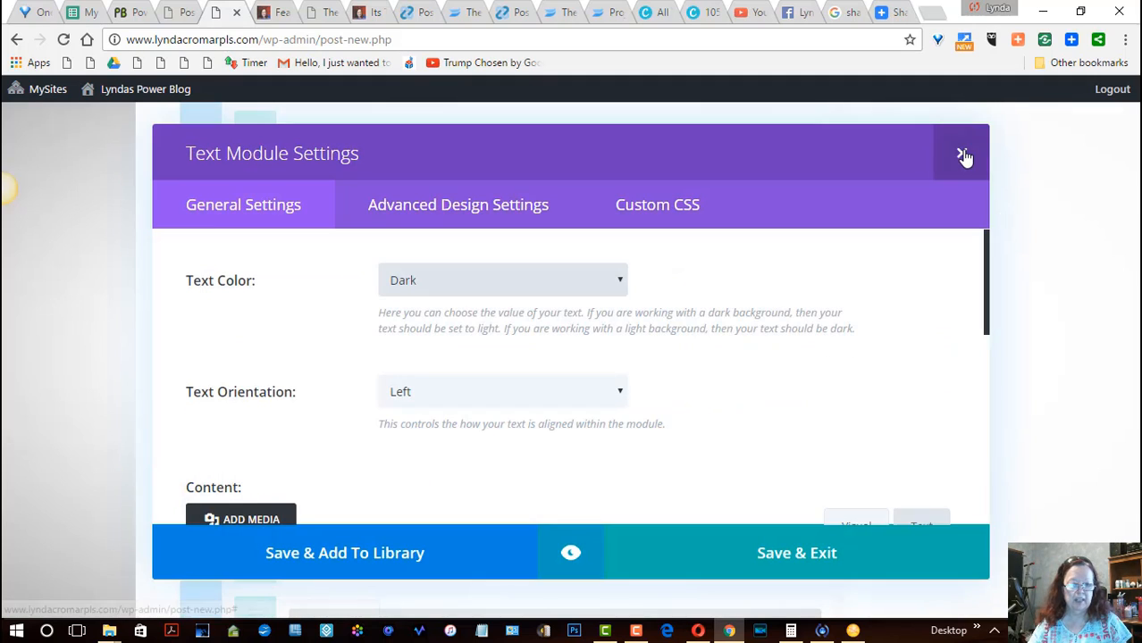
left_click(963, 155)
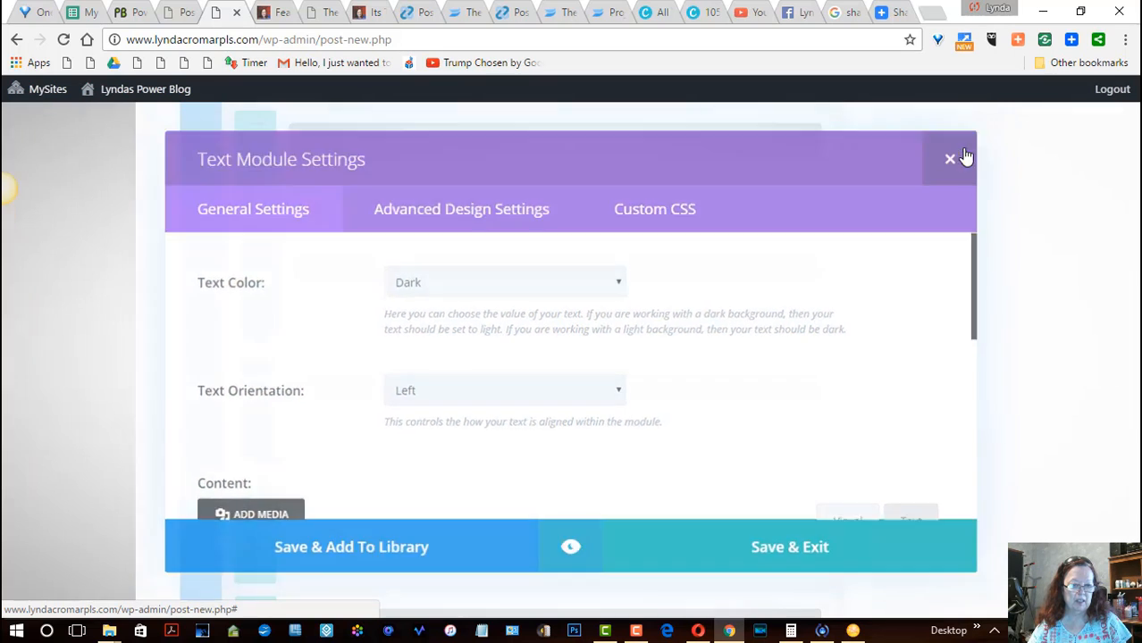
Add an Image module with default settings to the empty row directly above the last Code module.
left_click_drag(1132, 386, 1107, 437)
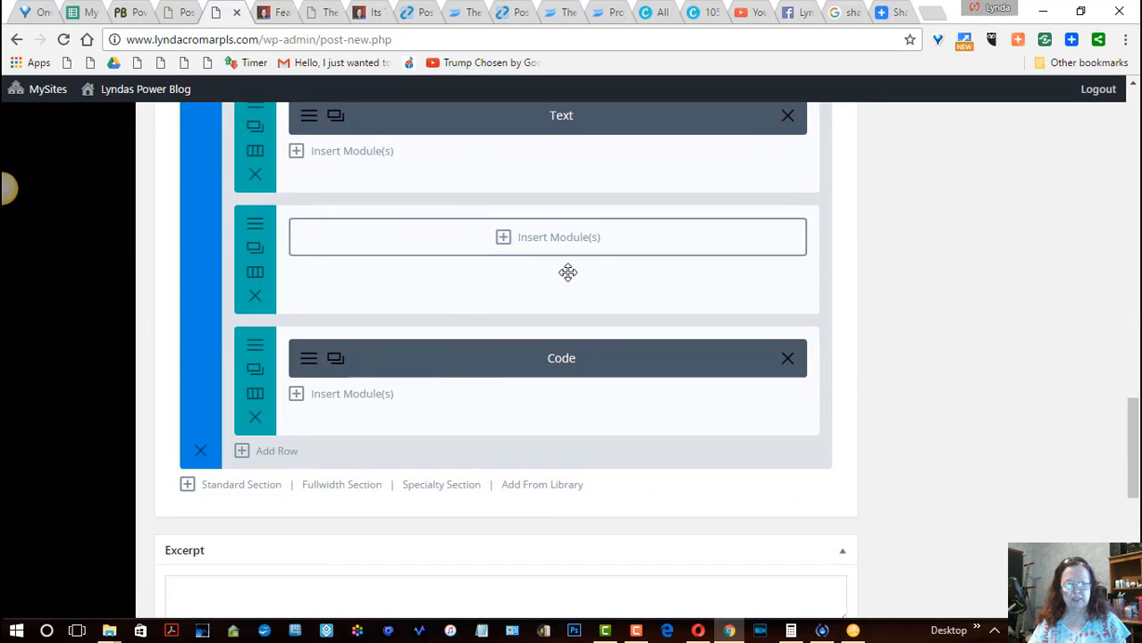
left_click(504, 247)
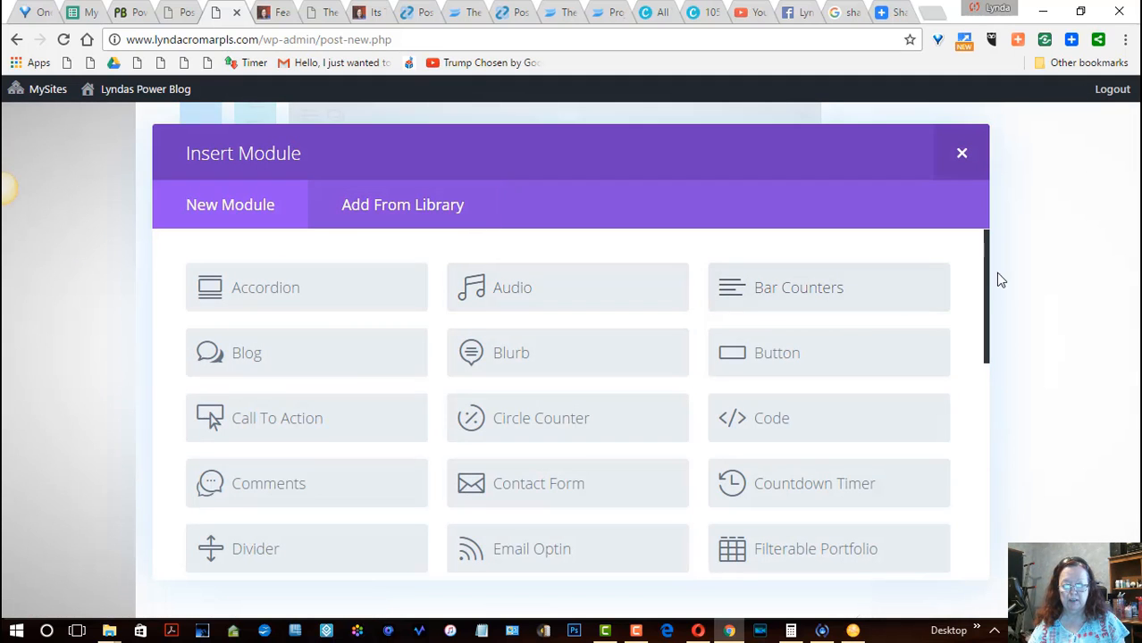
scroll(959, 370, "down", 6)
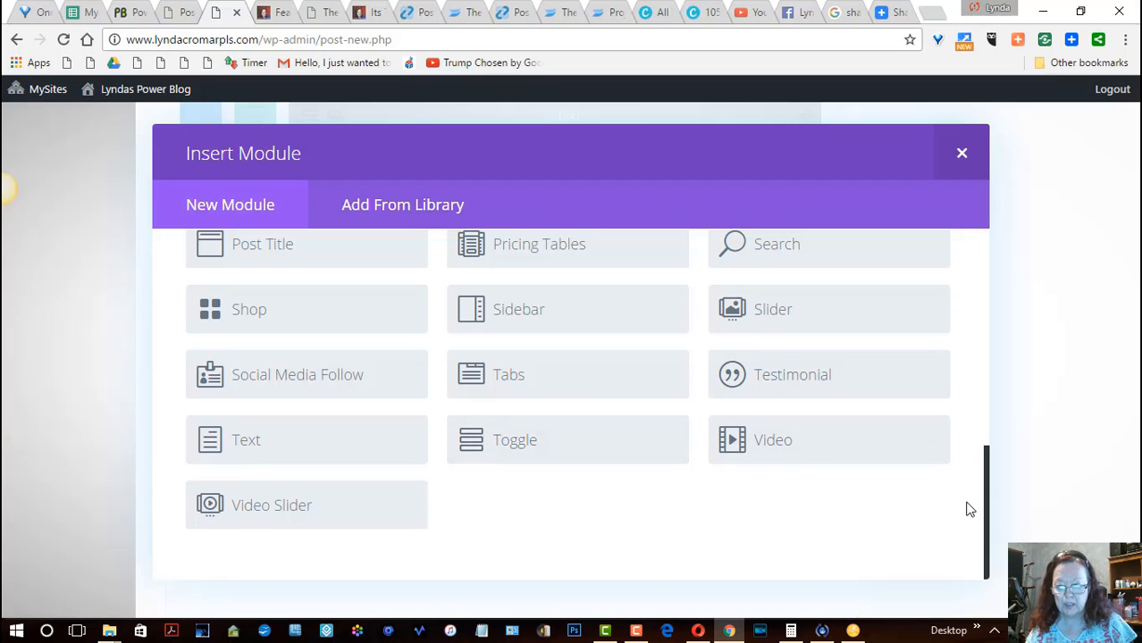
left_click_drag(989, 512, 1002, 375)
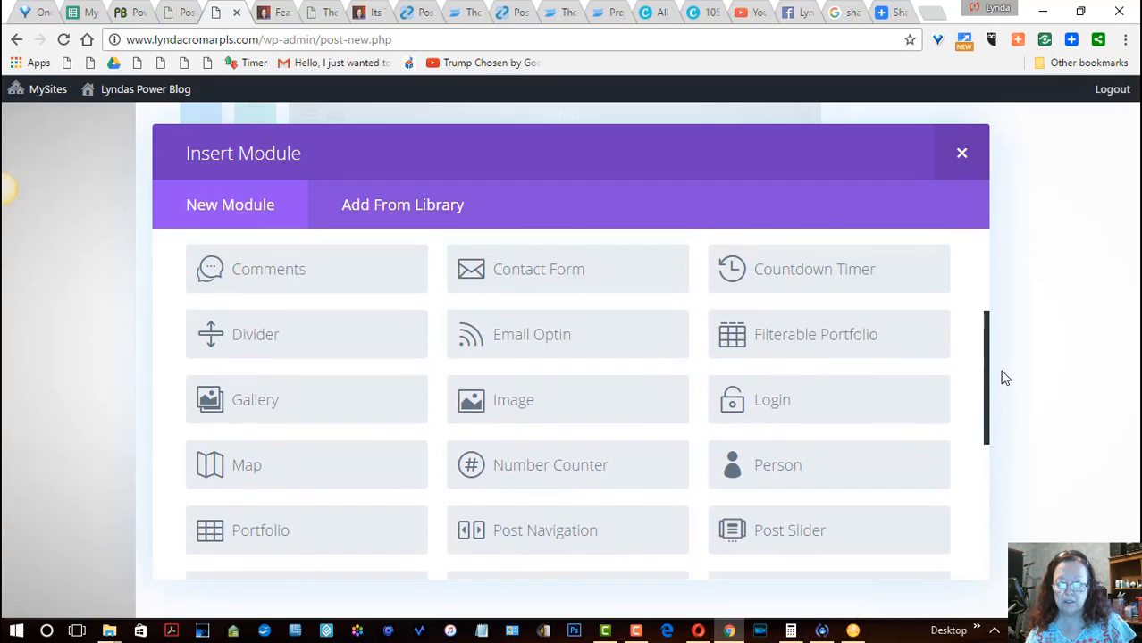
left_click(589, 401)
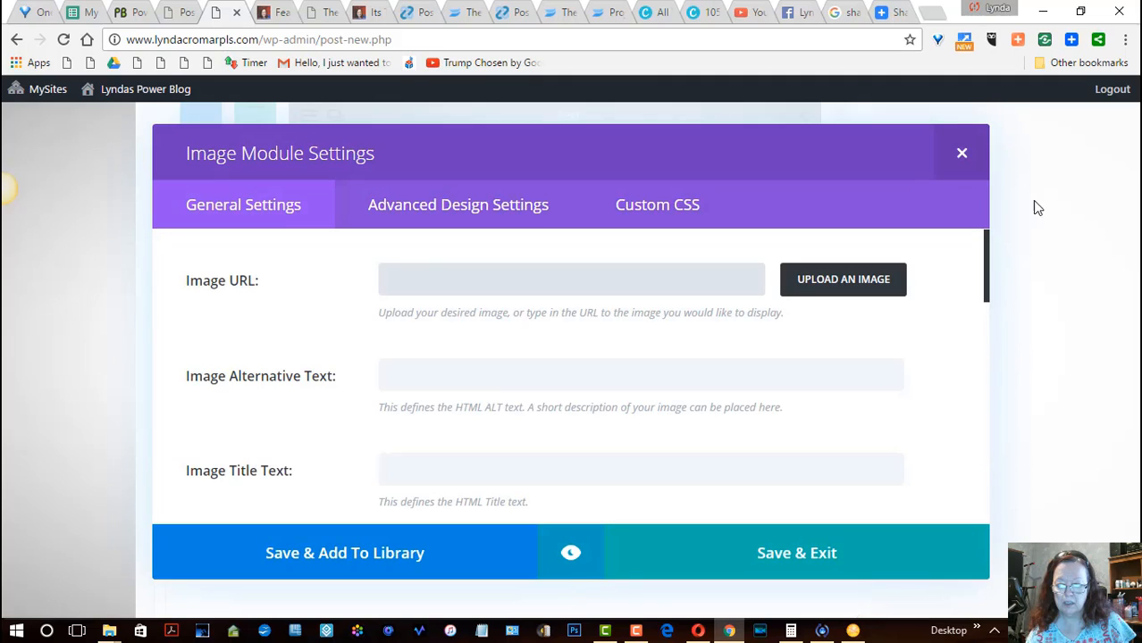
left_click(982, 160)
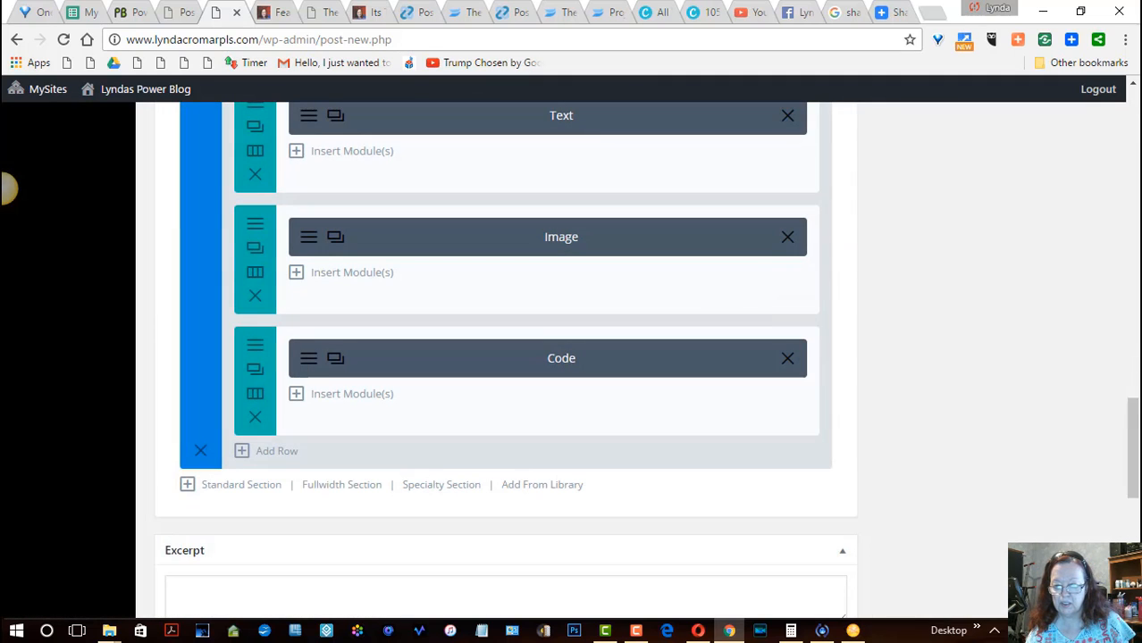
Save the current page layout to the Divi Library under the name "layout with share buttons".
left_click_drag(1132, 409, 1133, 265)
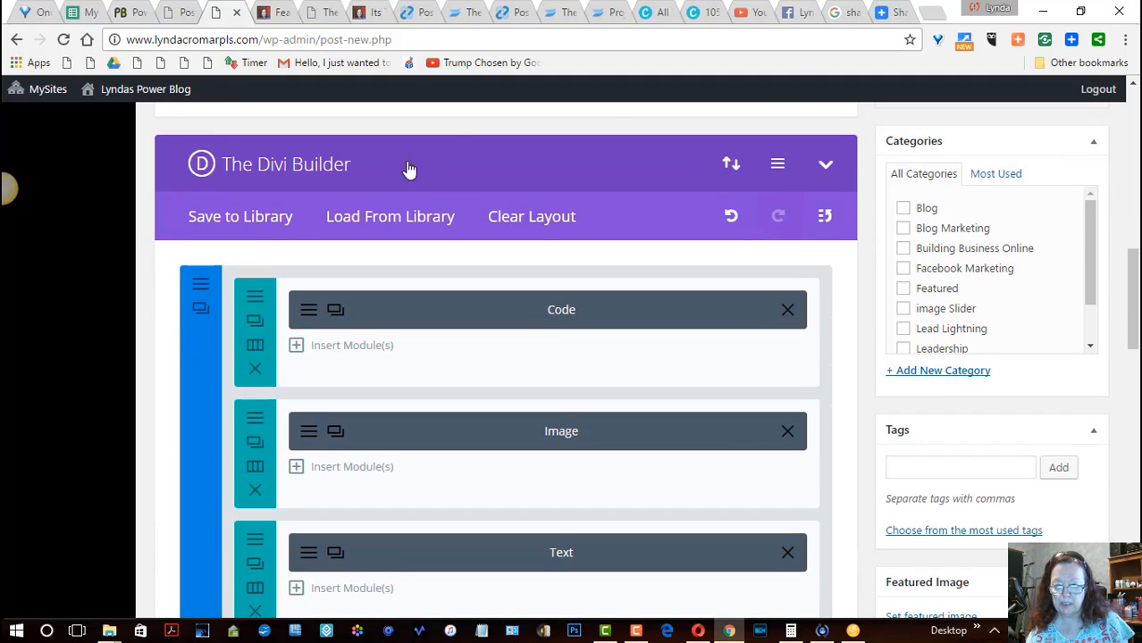
left_click(247, 221)
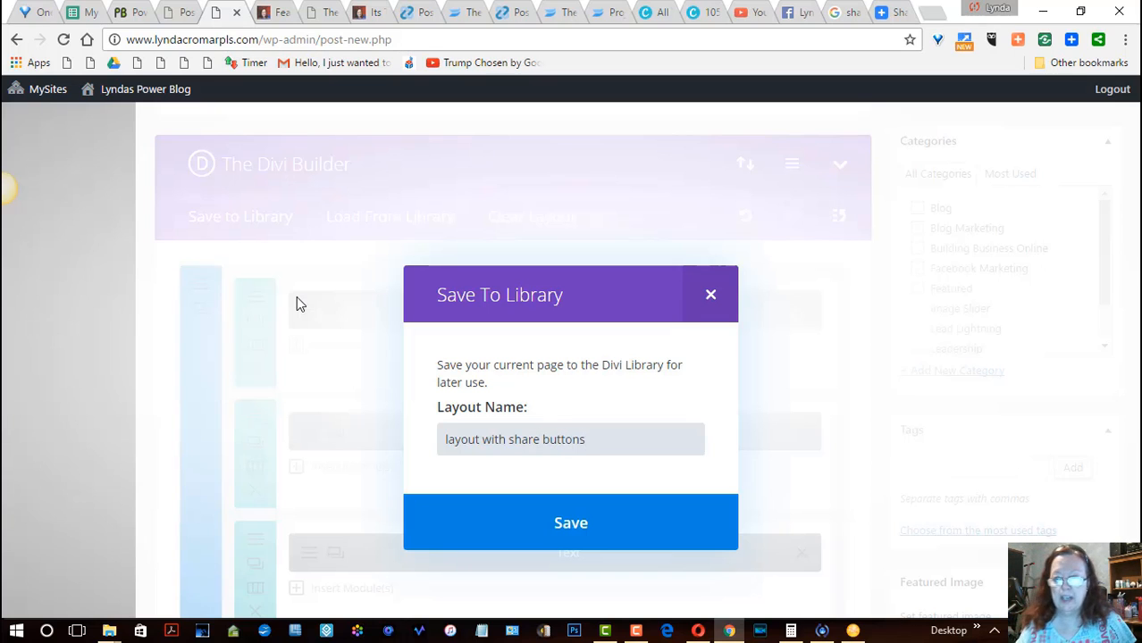
left_click(563, 534)
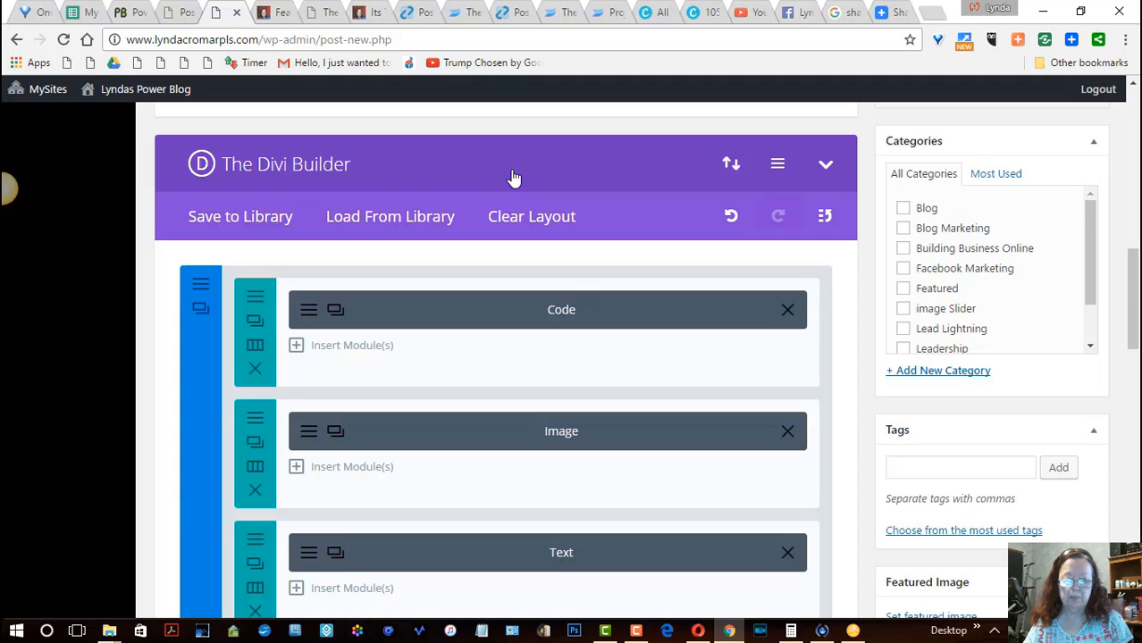
Set the first Image module's picture to the Happy New Year sparkler image from the media library and save the module.
left_click(302, 435)
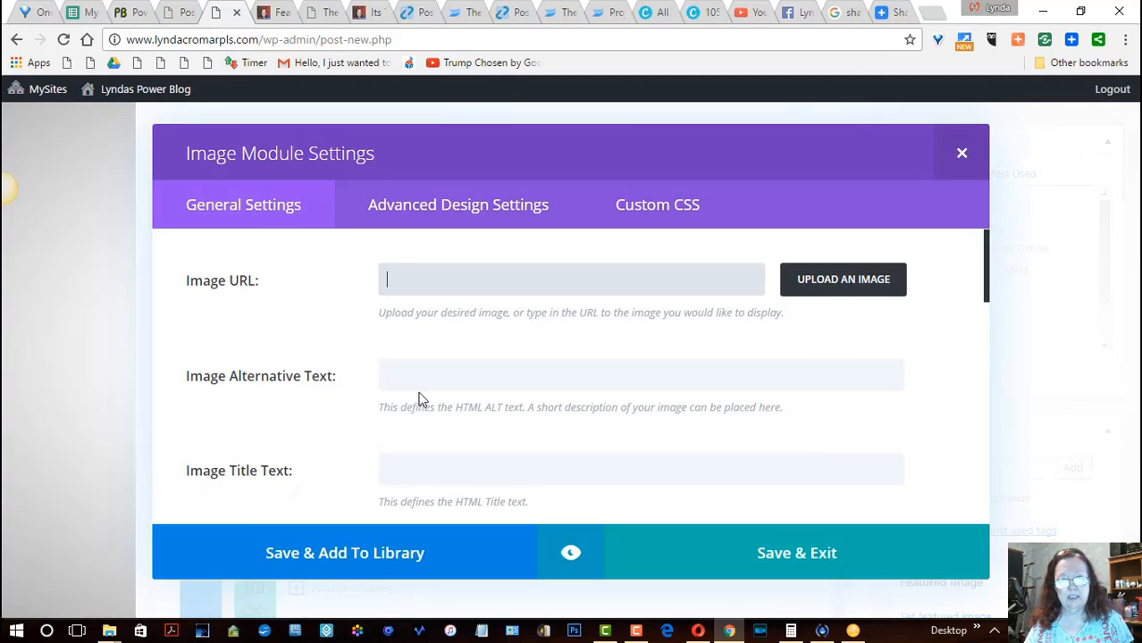
left_click(845, 281)
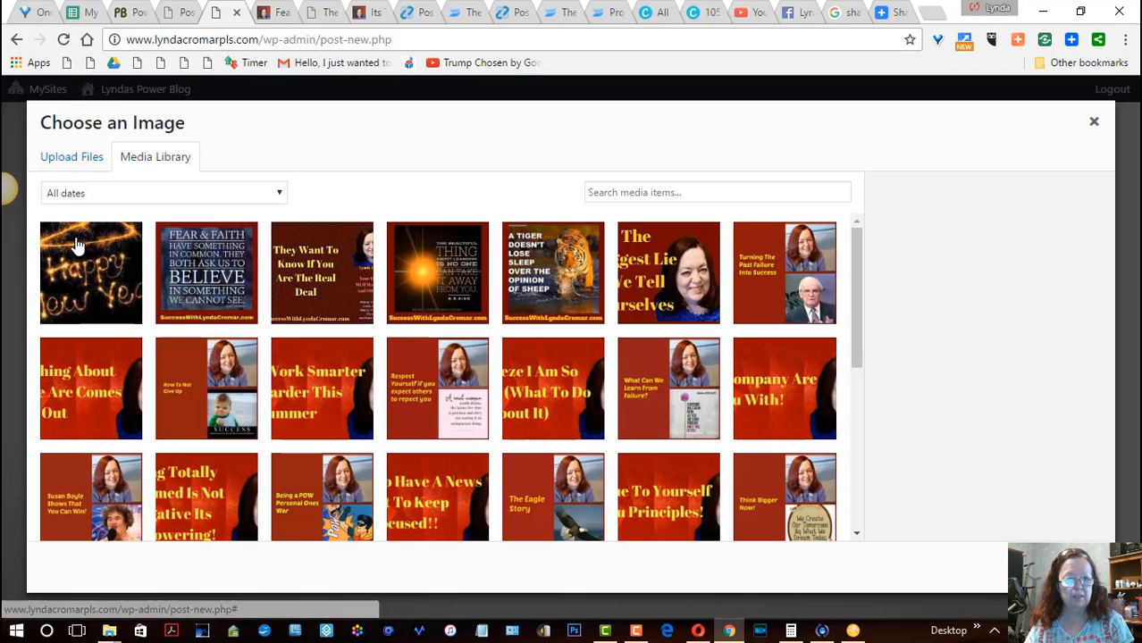
left_click(79, 252)
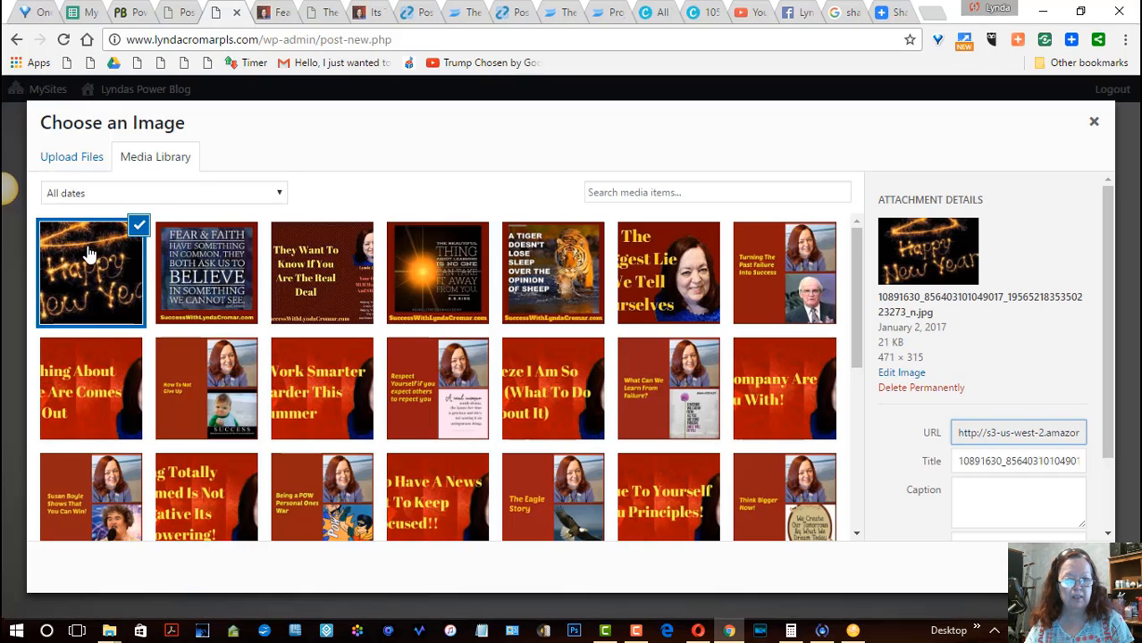
left_click(1055, 568)
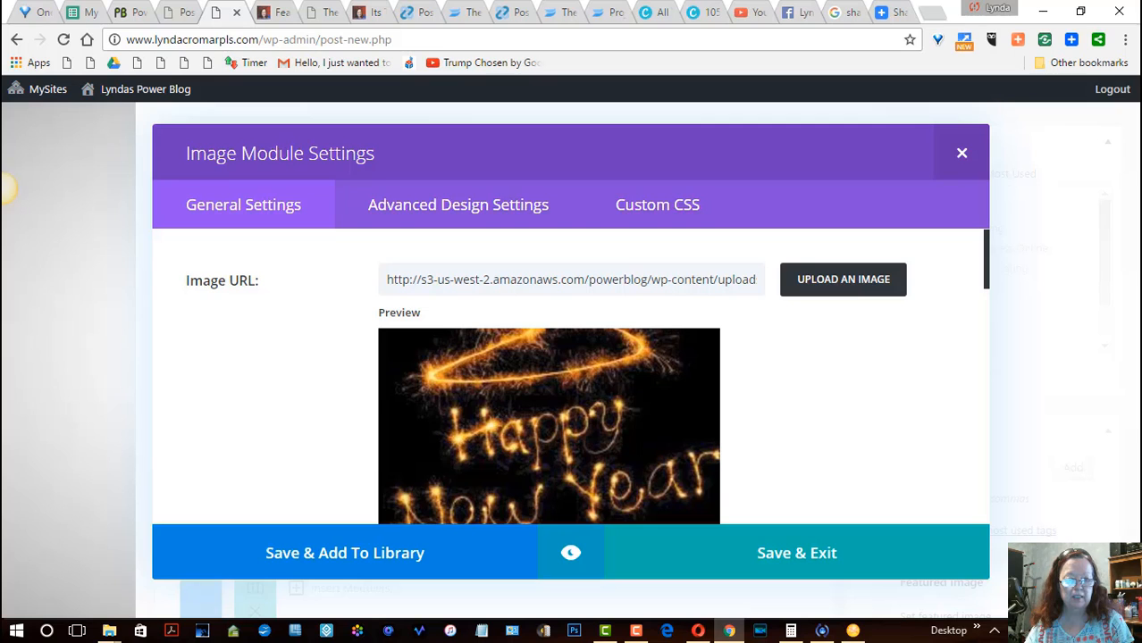
left_click(790, 559)
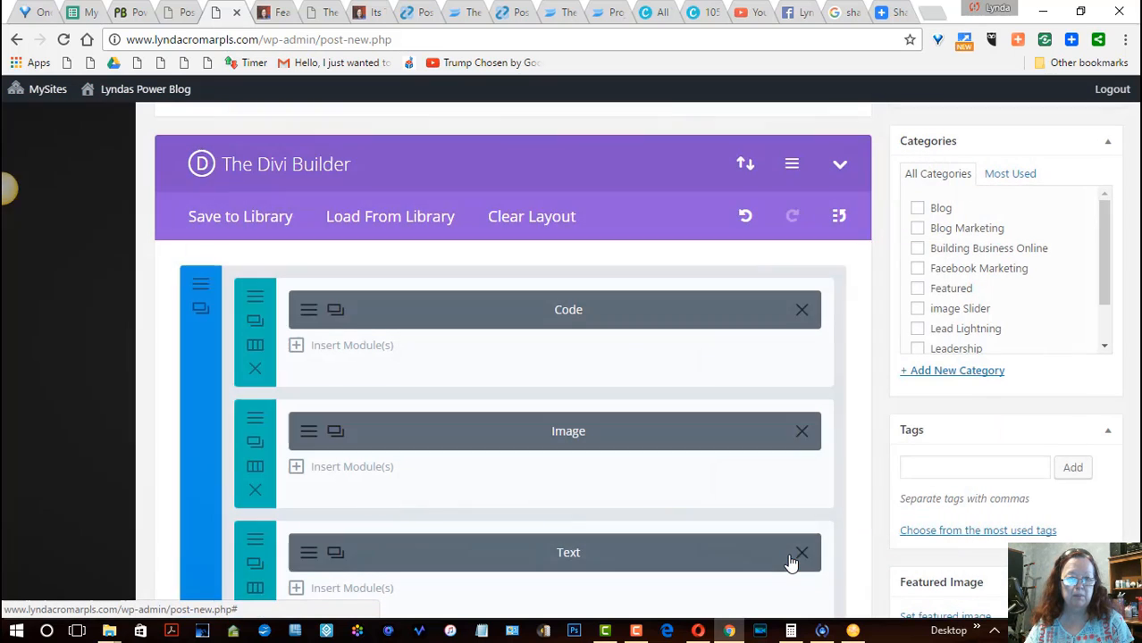
Save the post as a draft.
left_click_drag(1132, 283, 972, 231)
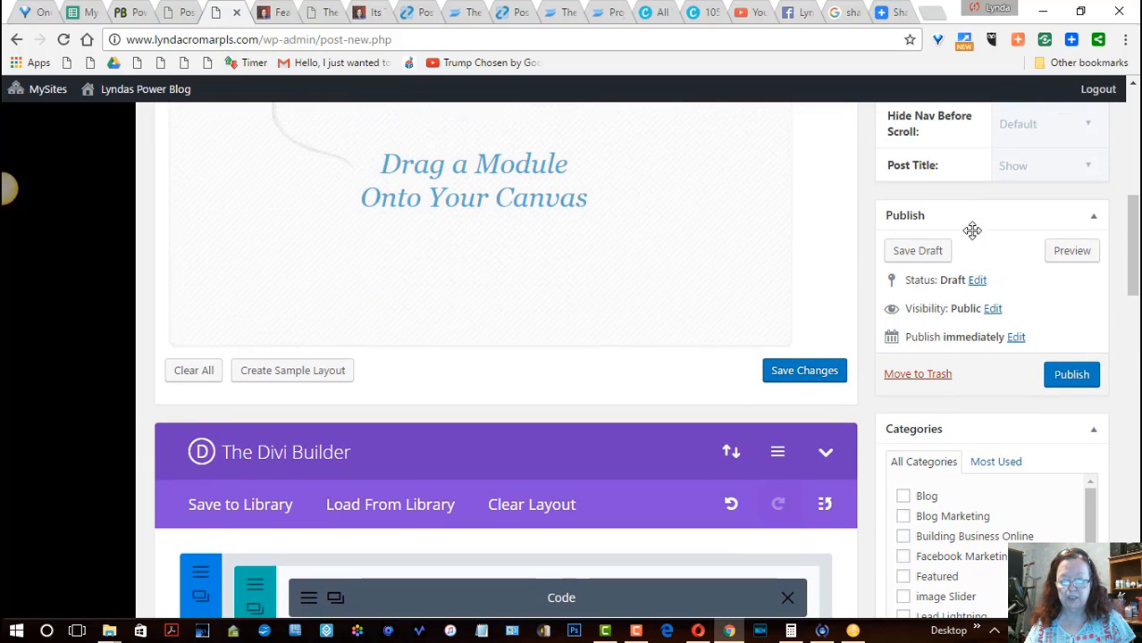
left_click(913, 253)
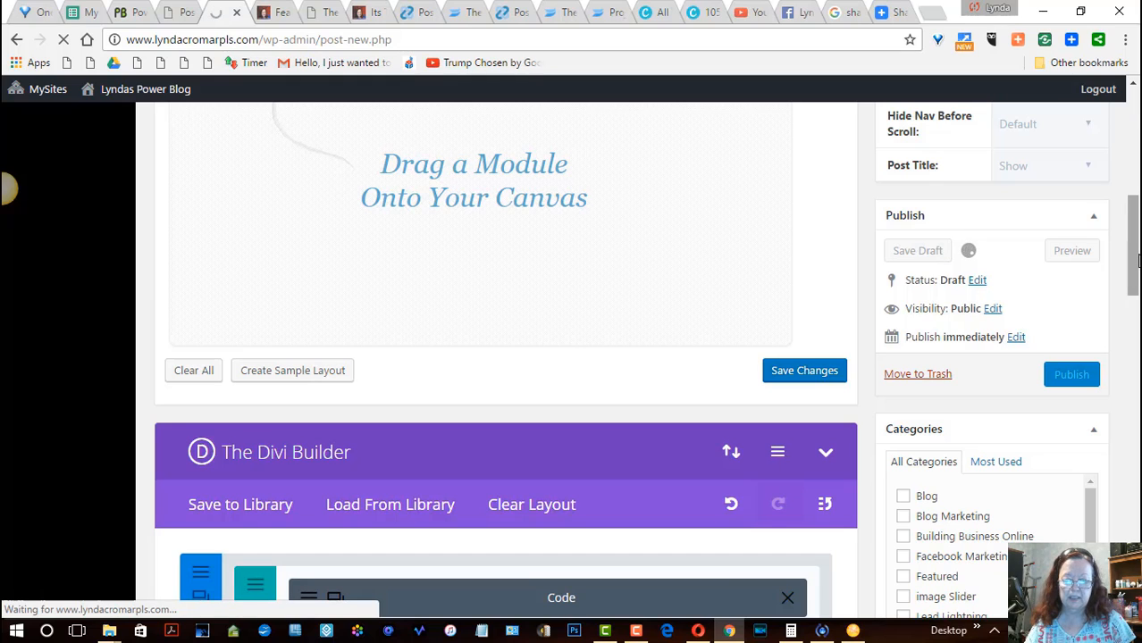
left_click_drag(1134, 264, 1139, 164)
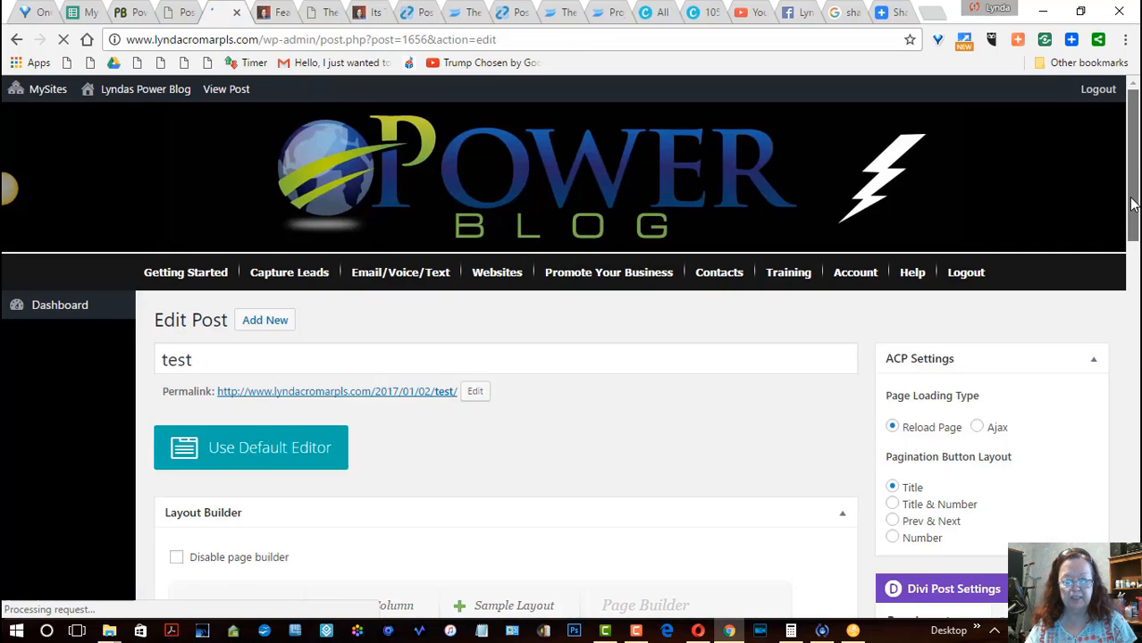
Open the draft post's preview in a new browser tab and switch to it.
left_click_drag(1119, 245, 1125, 301)
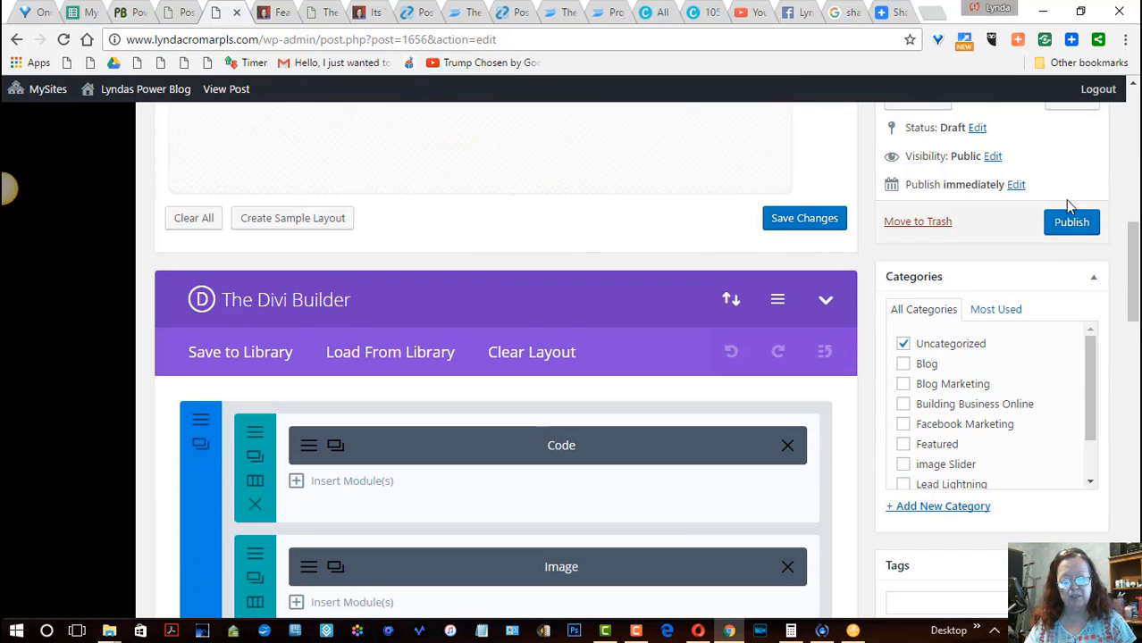
left_click_drag(1137, 259, 1136, 228)
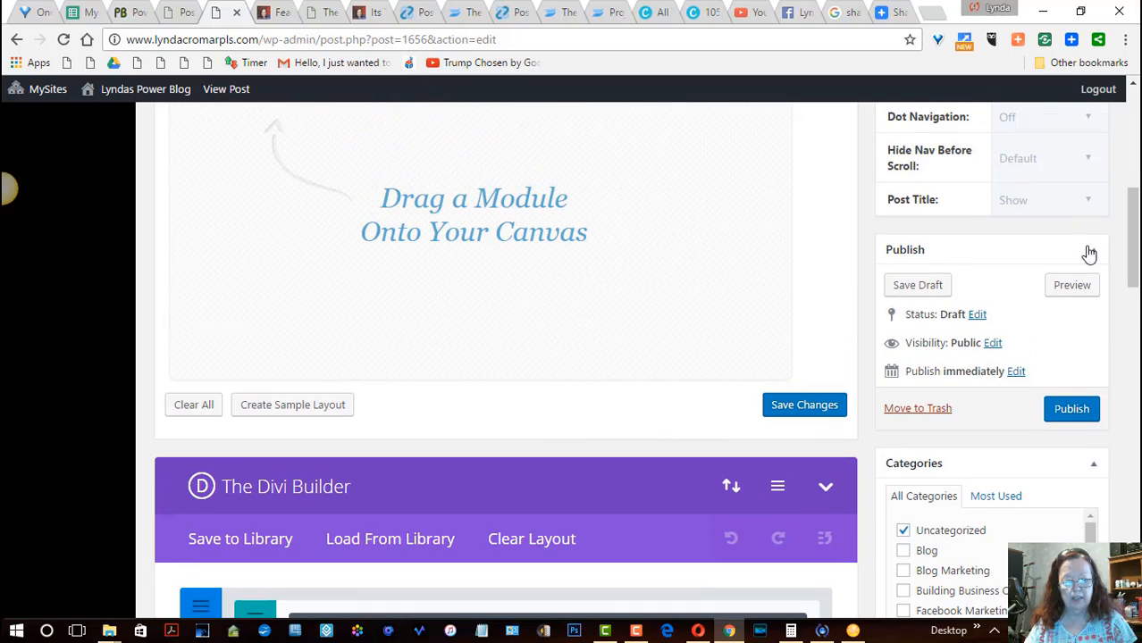
right_click(1060, 291)
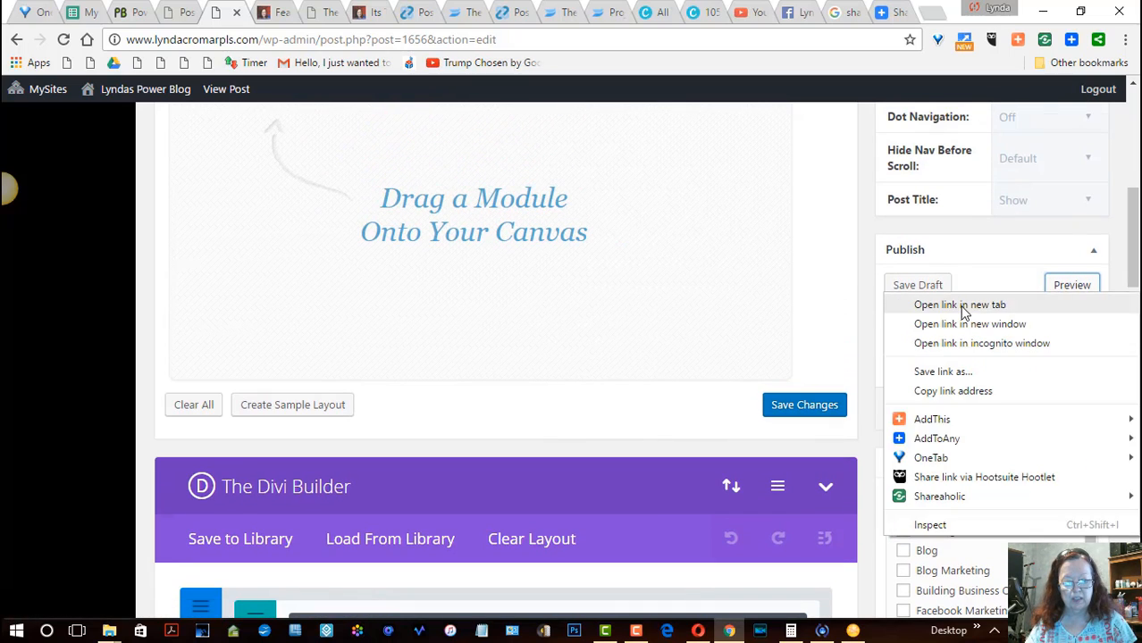
left_click(962, 307)
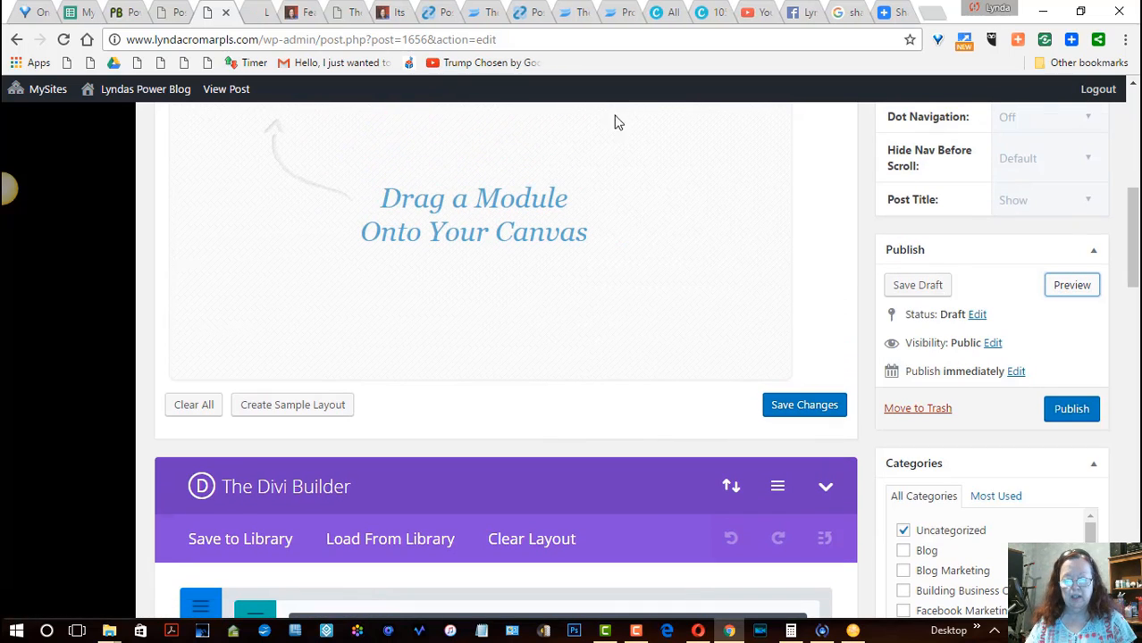
left_click(262, 18)
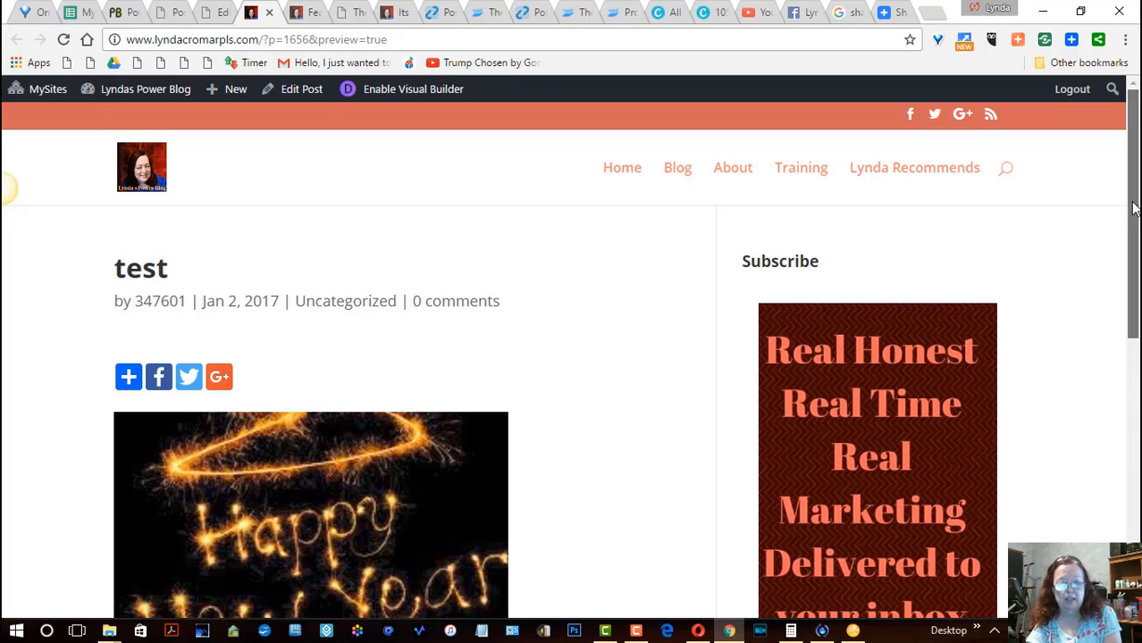
Examine the previewed post's image and both sets of share buttons, dismissing the subscription pop-up.
scroll(1119, 247, "down", 2)
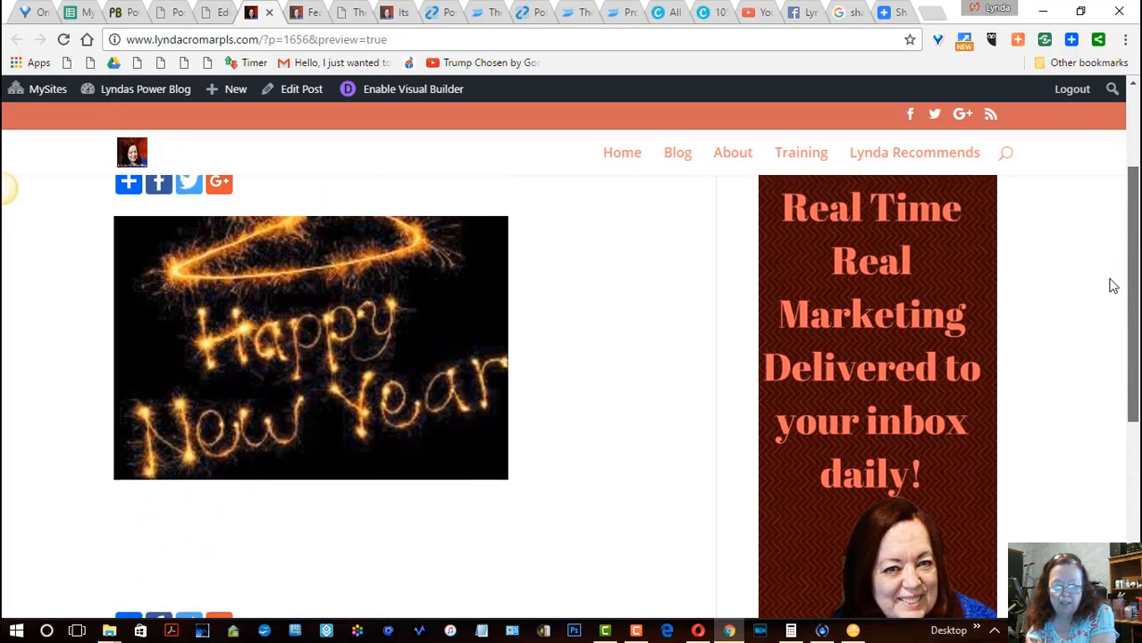
scroll(1112, 286, "down", 1)
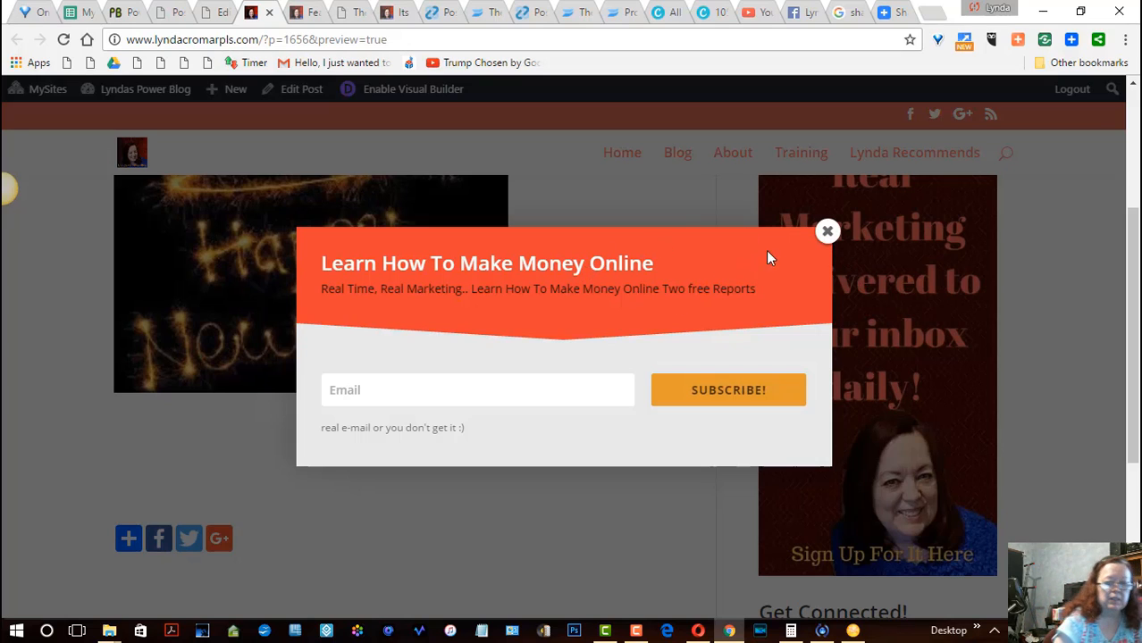
left_click(827, 234)
scroll(1134, 317, "up", 1)
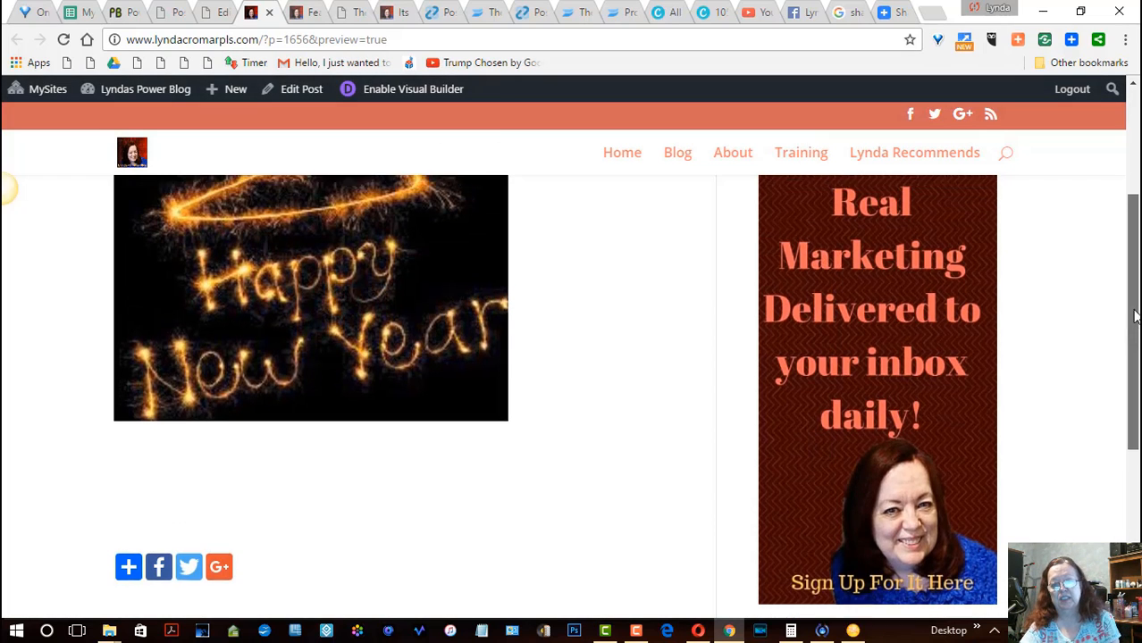
scroll(1135, 317, "up", 3)
Test the upper share buttons by viewing the network list and Twitter share window, and recheck the lower share buttons.
mouse_move(134, 304)
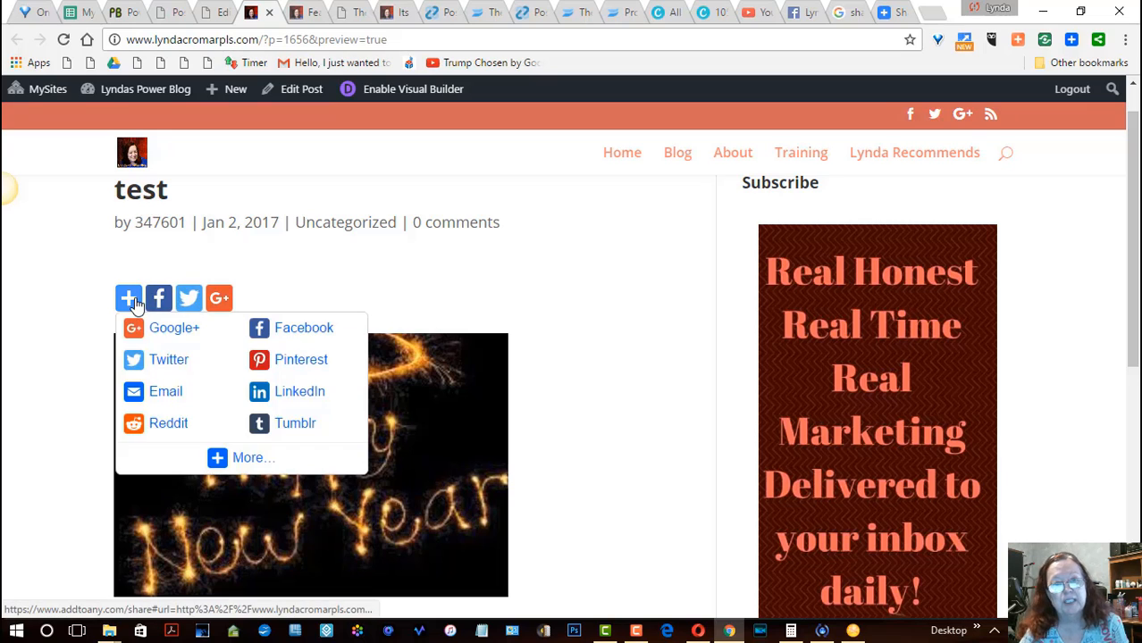
left_click(188, 299)
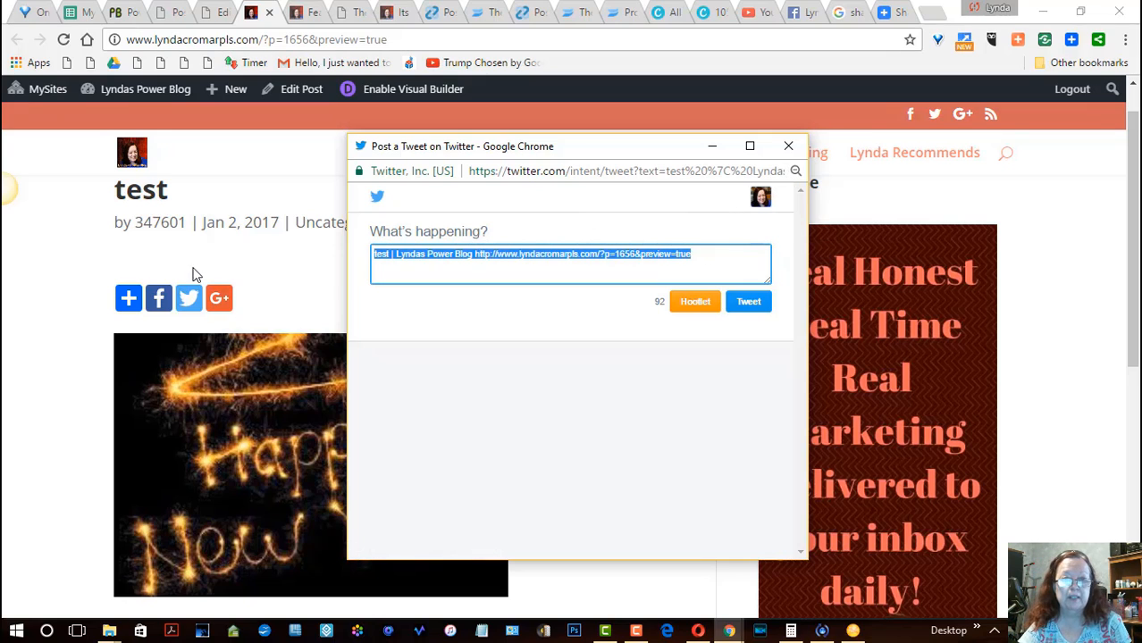
mouse_move(132, 304)
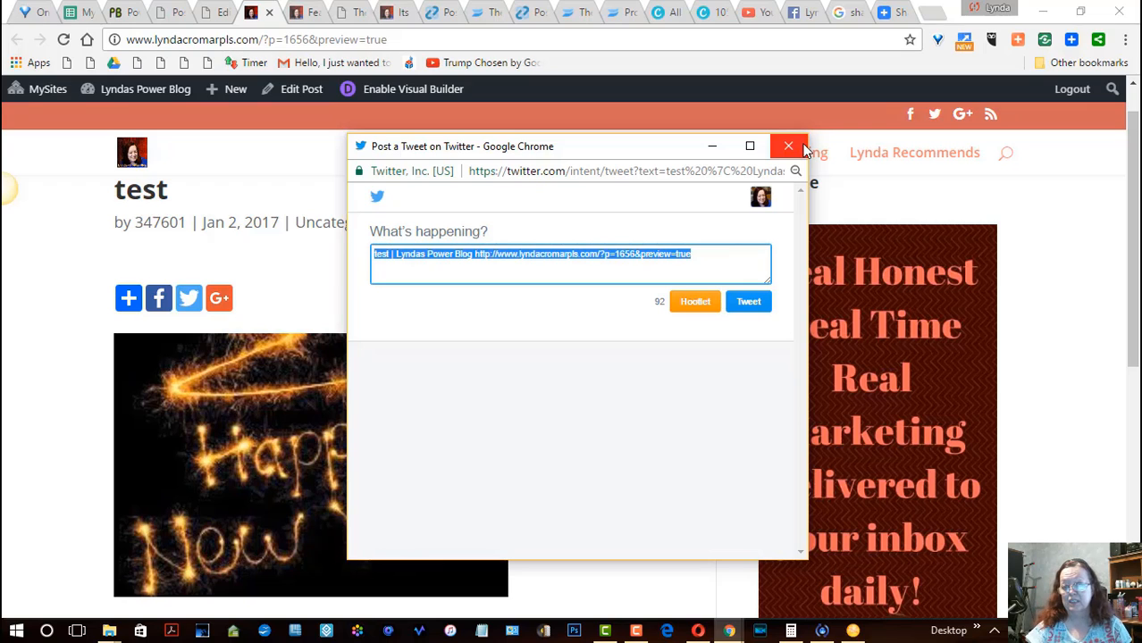
left_click(803, 149)
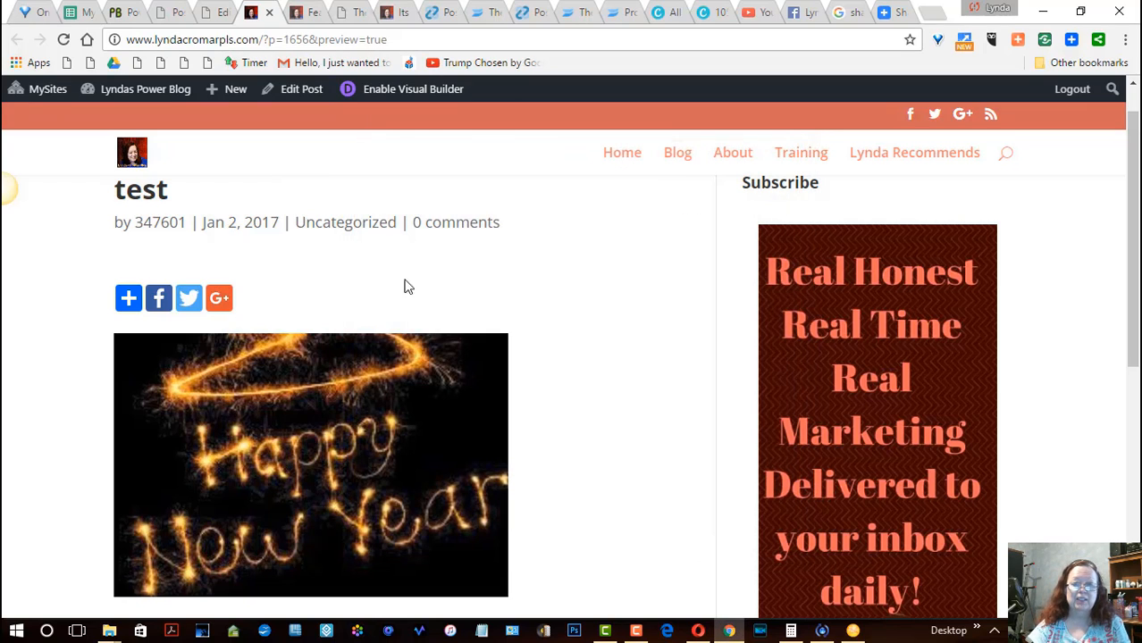
left_click_drag(1133, 171, 1101, 329)
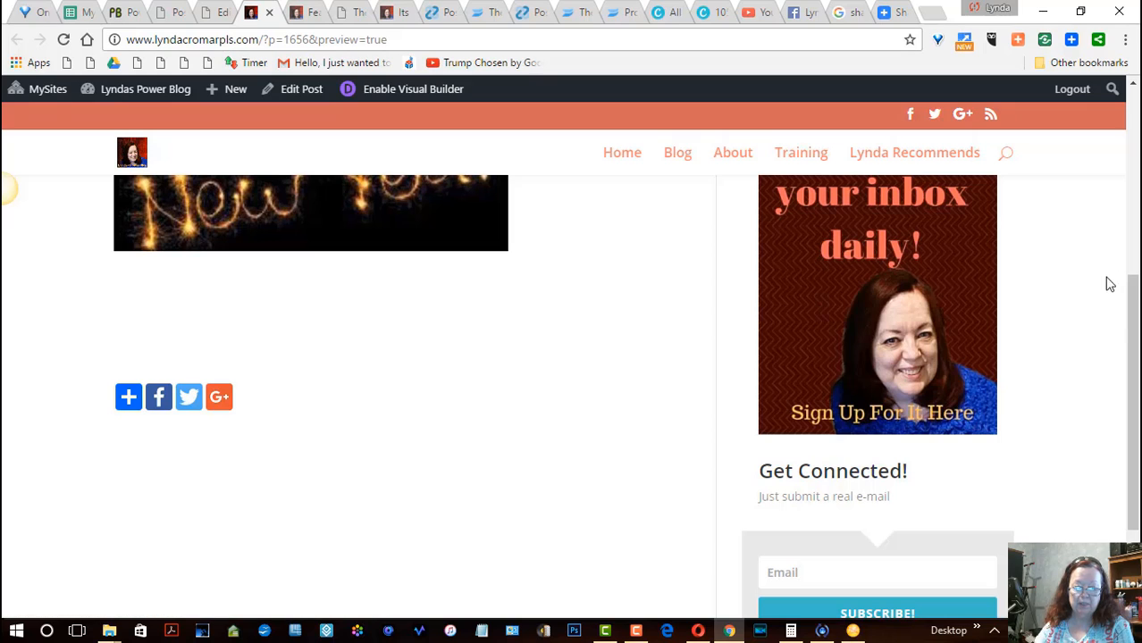
left_click_drag(1130, 313, 1139, 134)
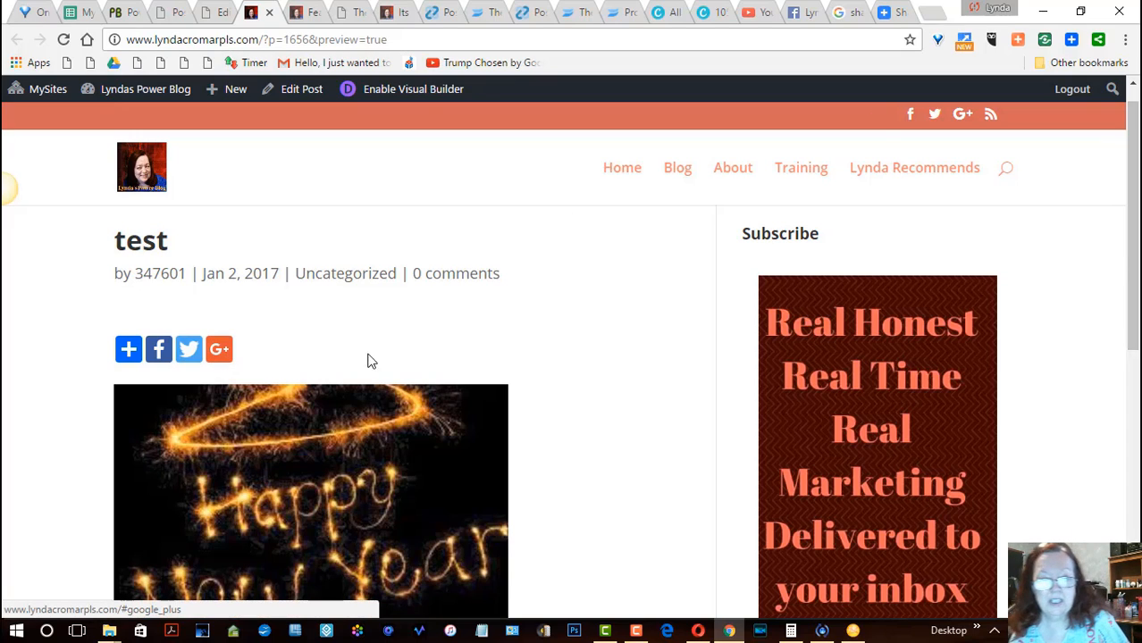
Return to the post editor and load "layout with share buttons" from the library, replacing the existing content.
left_click(213, 12)
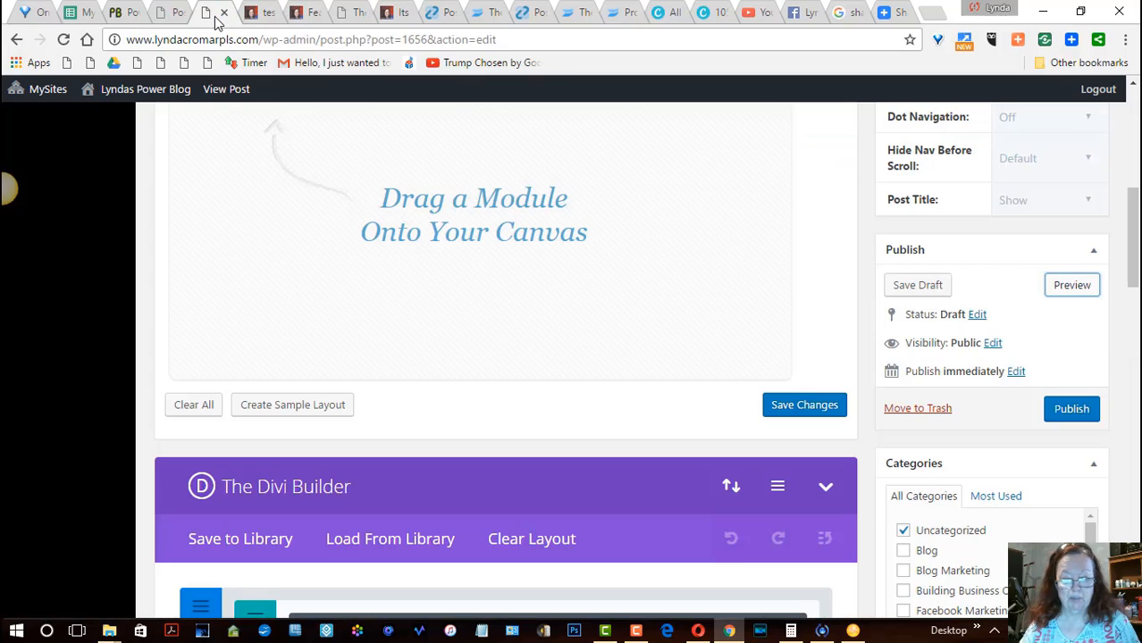
left_click_drag(1138, 247, 1137, 300)
left_click(370, 277)
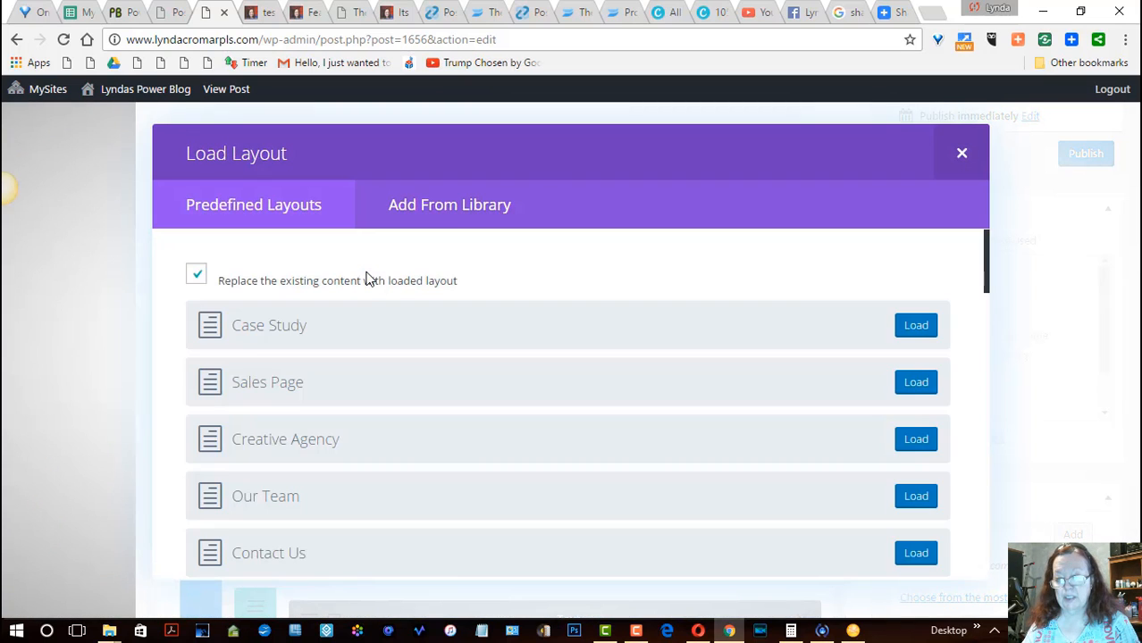
left_click(418, 205)
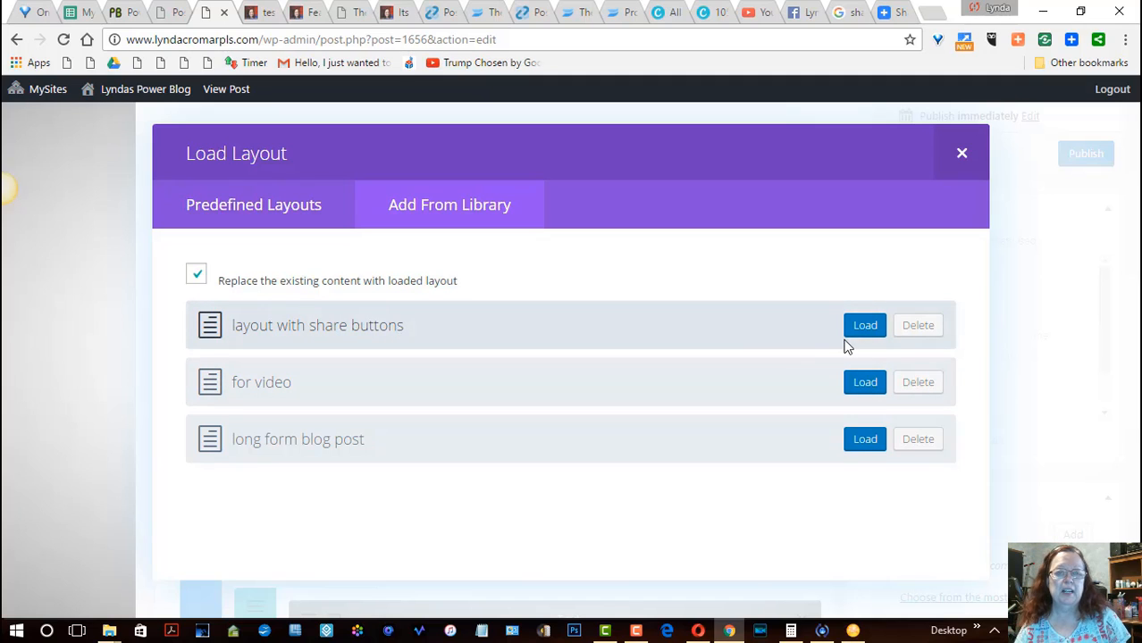
left_click(877, 326)
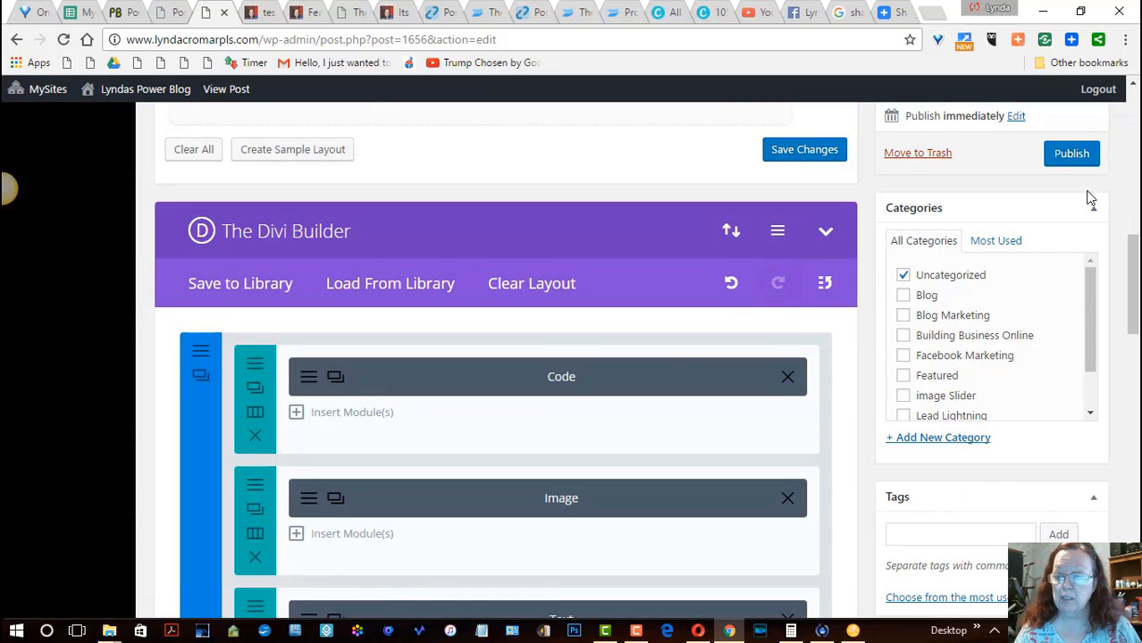
Check the AddToAny share code in the reloaded layout's first Code module, and close its settings with saving.
left_click(313, 388)
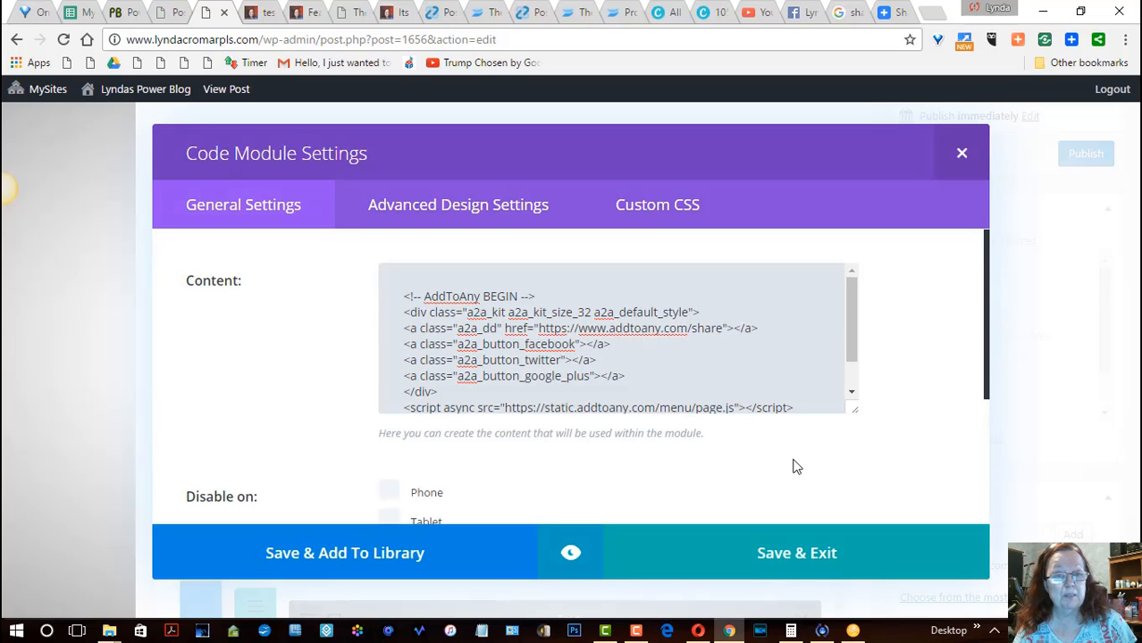
left_click(840, 562)
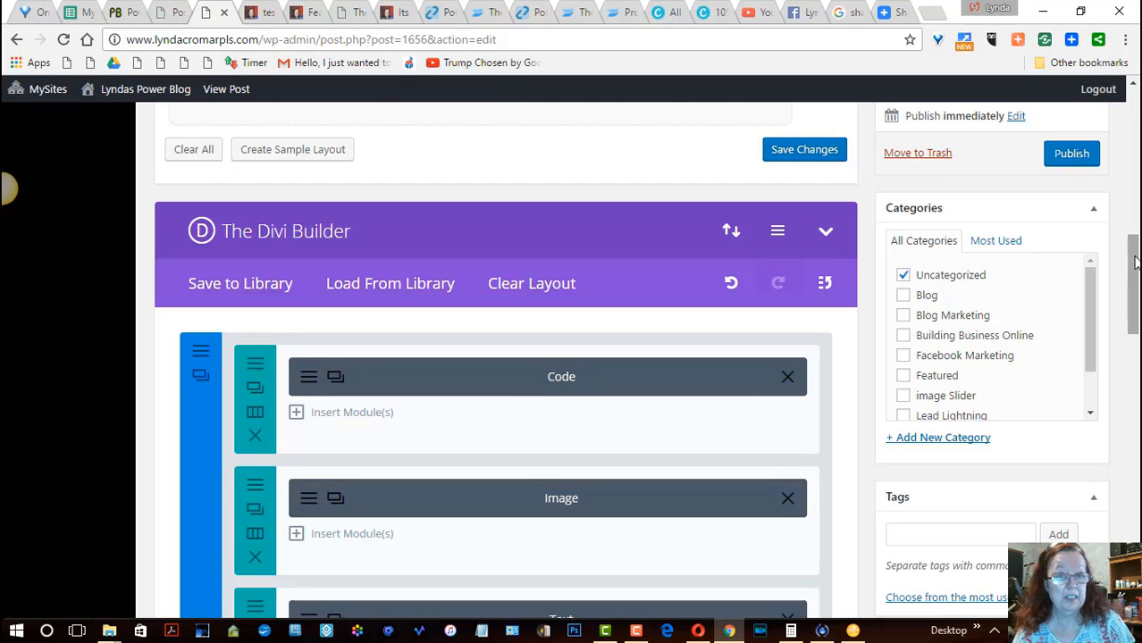
left_click_drag(1131, 272, 1137, 234)
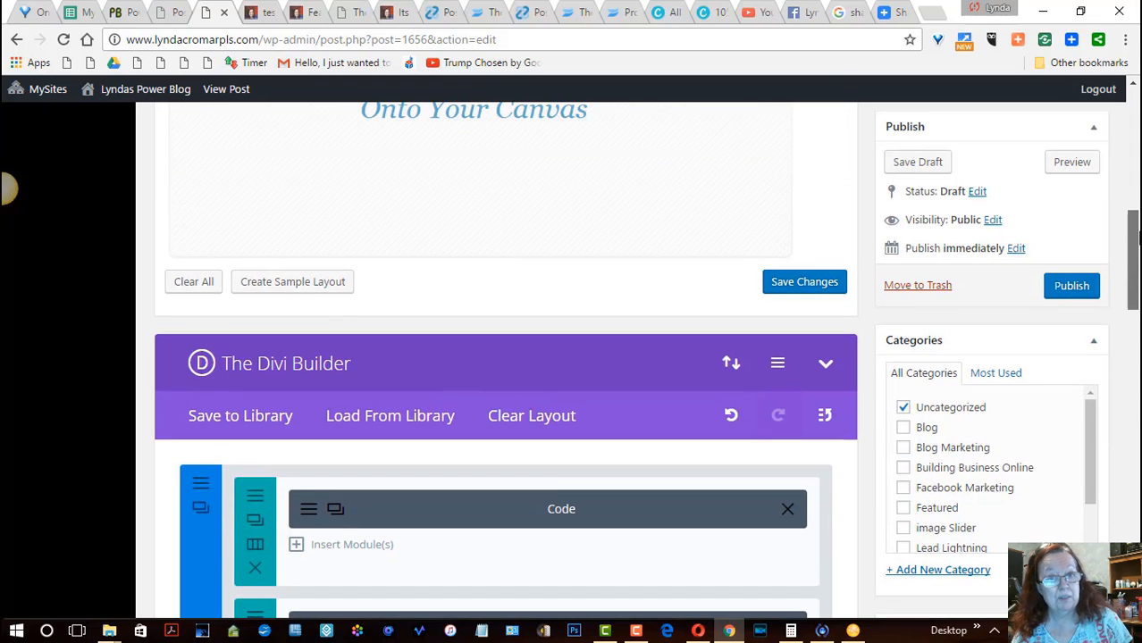
left_click_drag(1136, 234, 1138, 170)
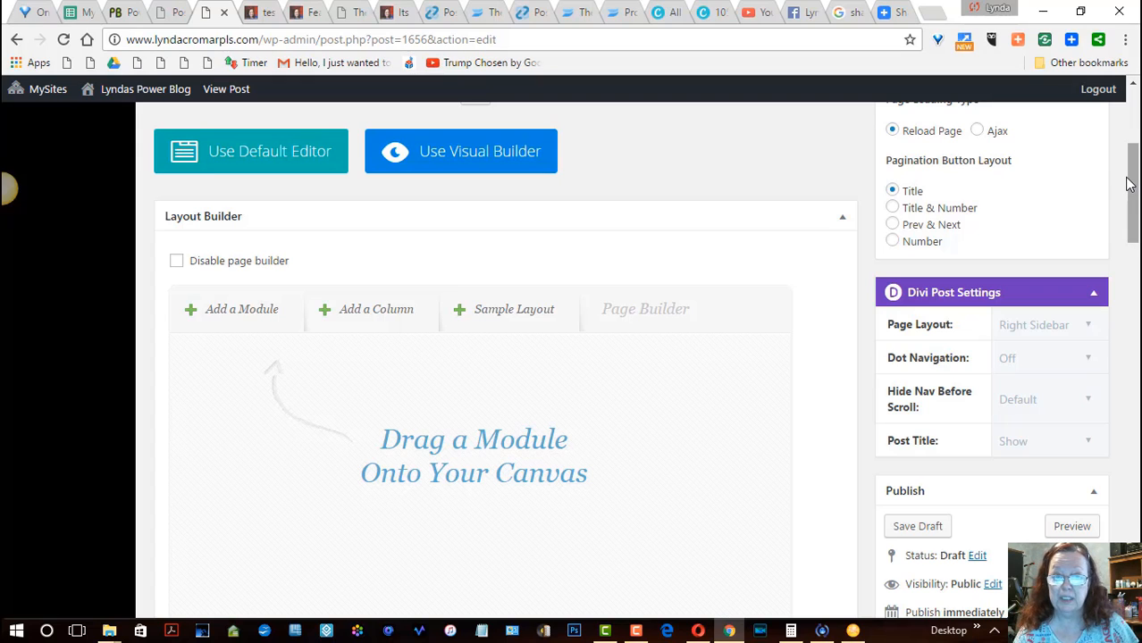
left_click_drag(1130, 183, 1135, 170)
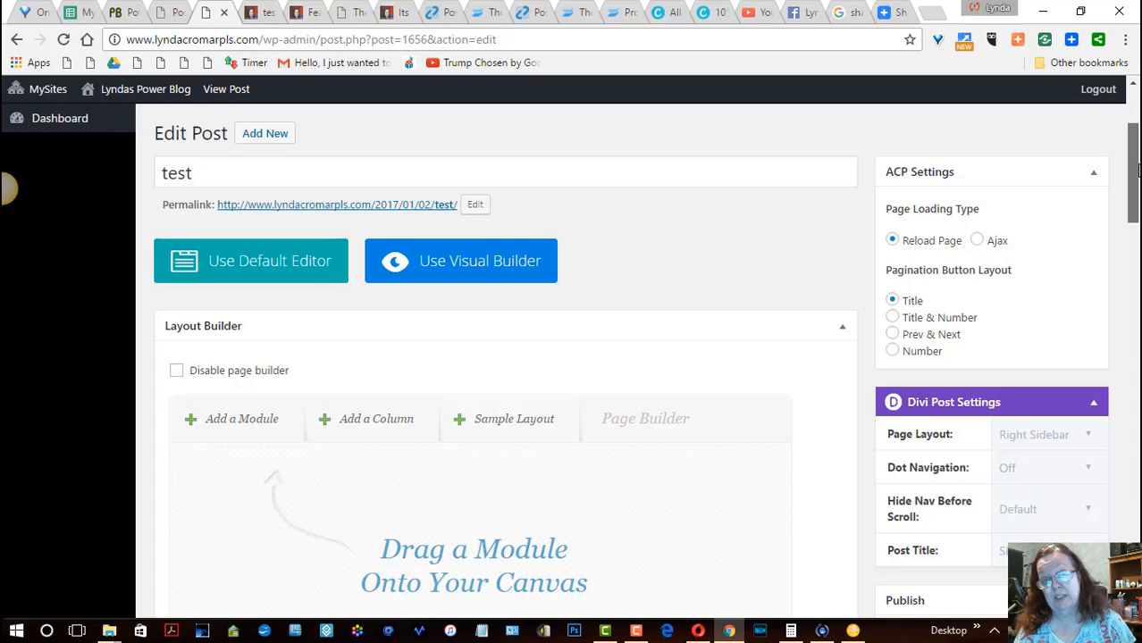
left_click_drag(1135, 169, 1136, 161)
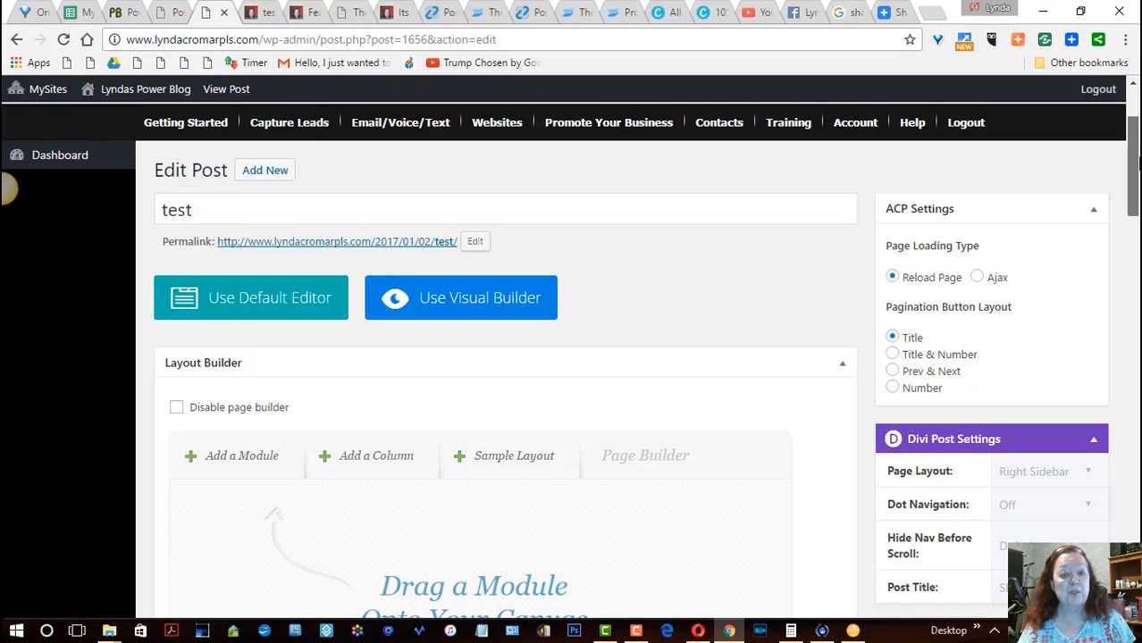
scroll(1138, 158, "up", 1)
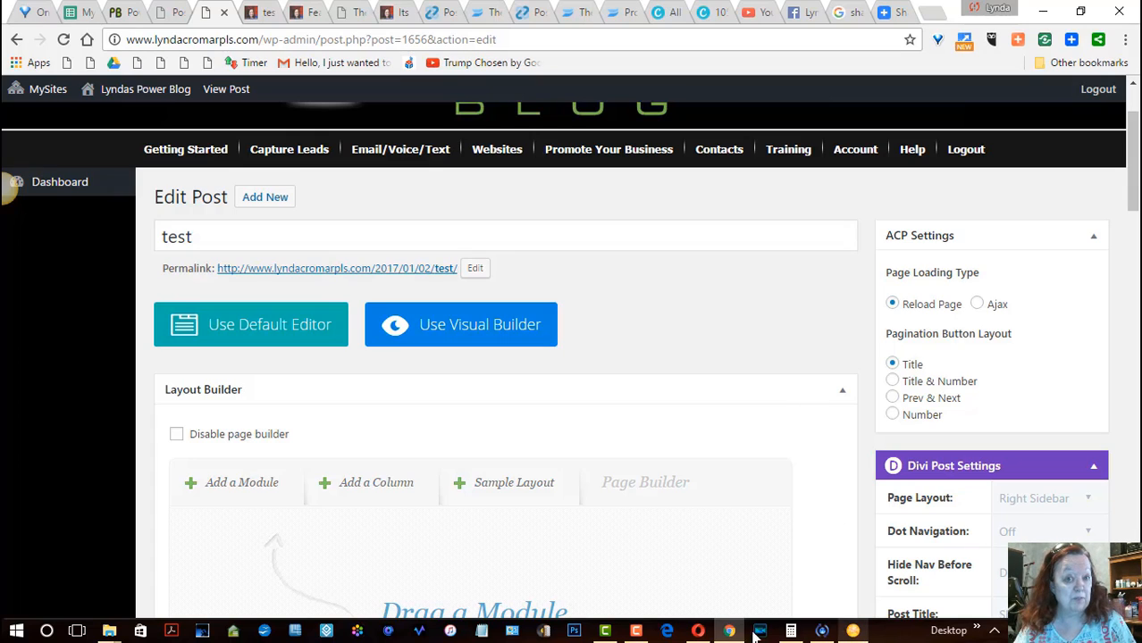
mouse_move(635, 633)
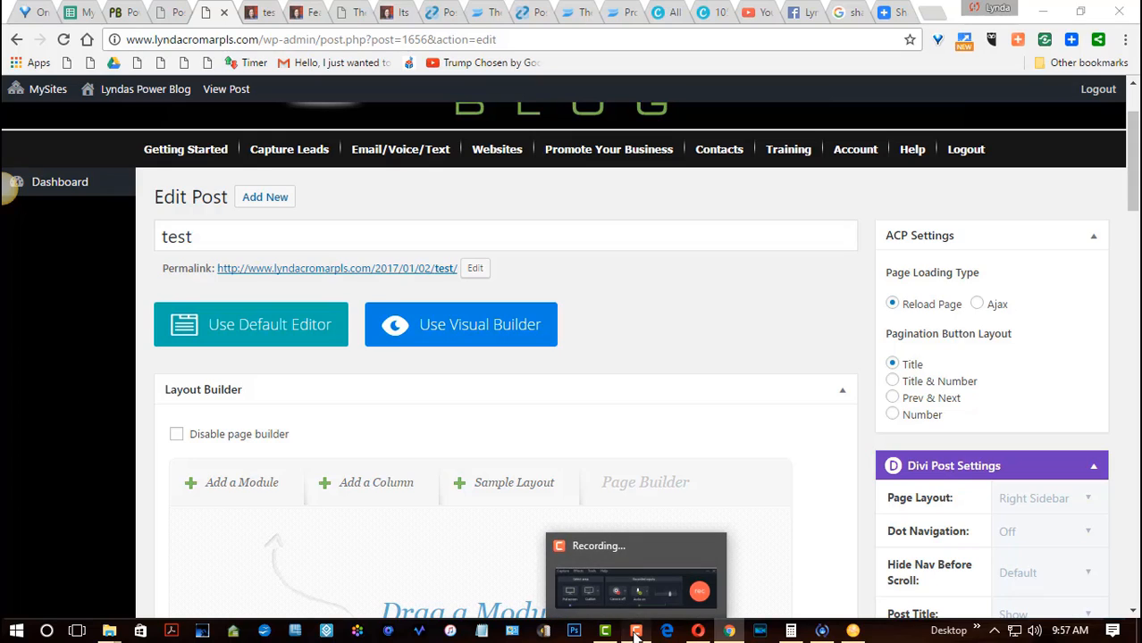
left_click(635, 632)
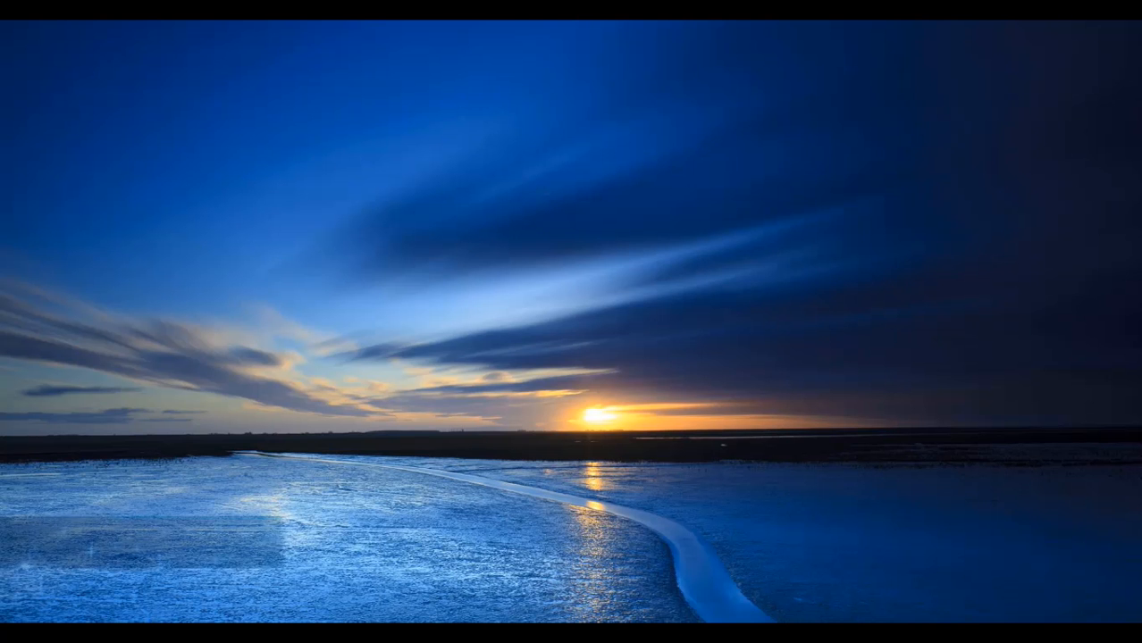